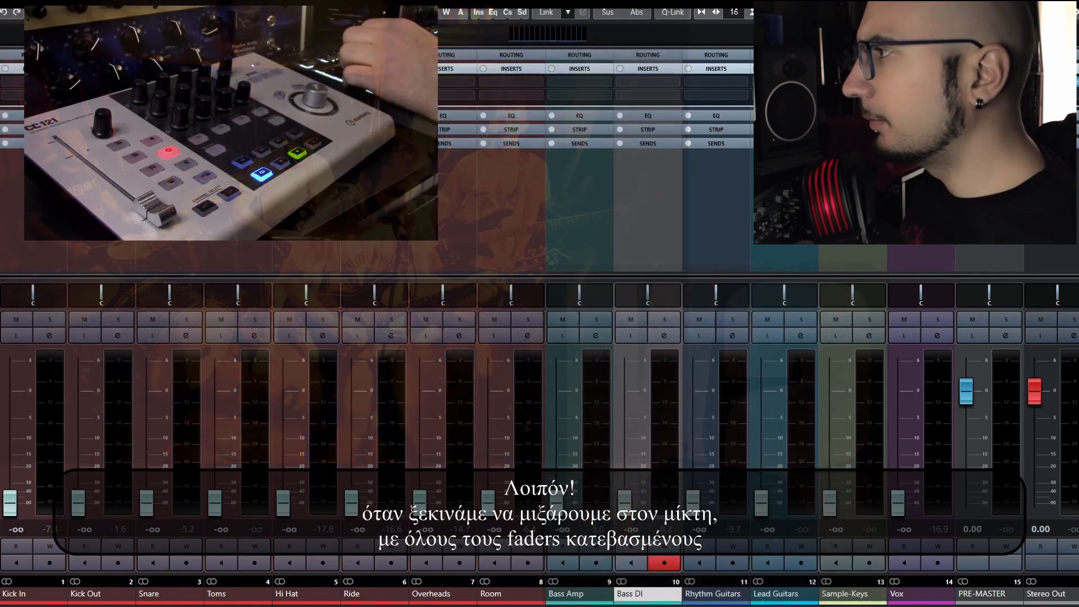
# Select the channels from Kick In to Vox and set the global meter position to Input.
pyautogui.click(921, 594)
pyautogui.click(989, 222)
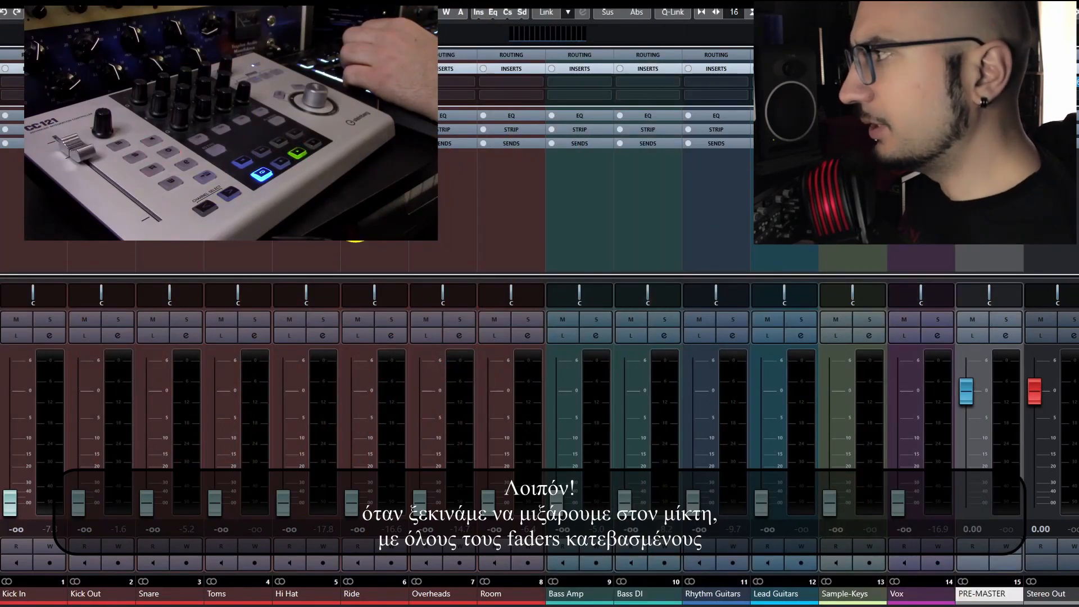
pyautogui.keyDown('shift'); pyautogui.click(52, 227); pyautogui.keyUp('shift')
pyautogui.keyDown('ctrl'); pyautogui.click(991, 230); pyautogui.keyUp('ctrl')
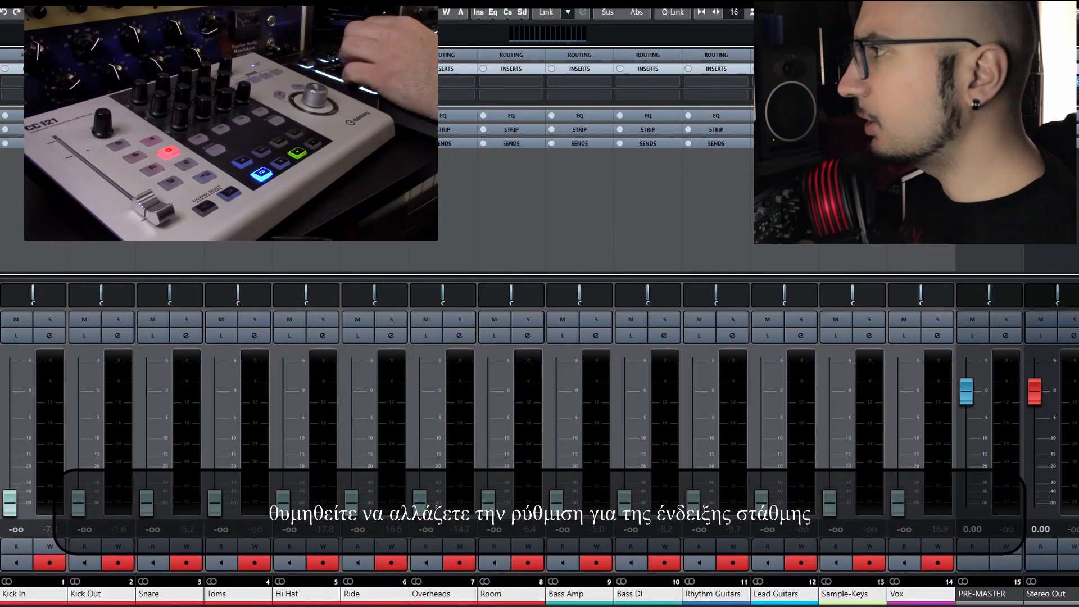
pyautogui.rightClick(62, 600)
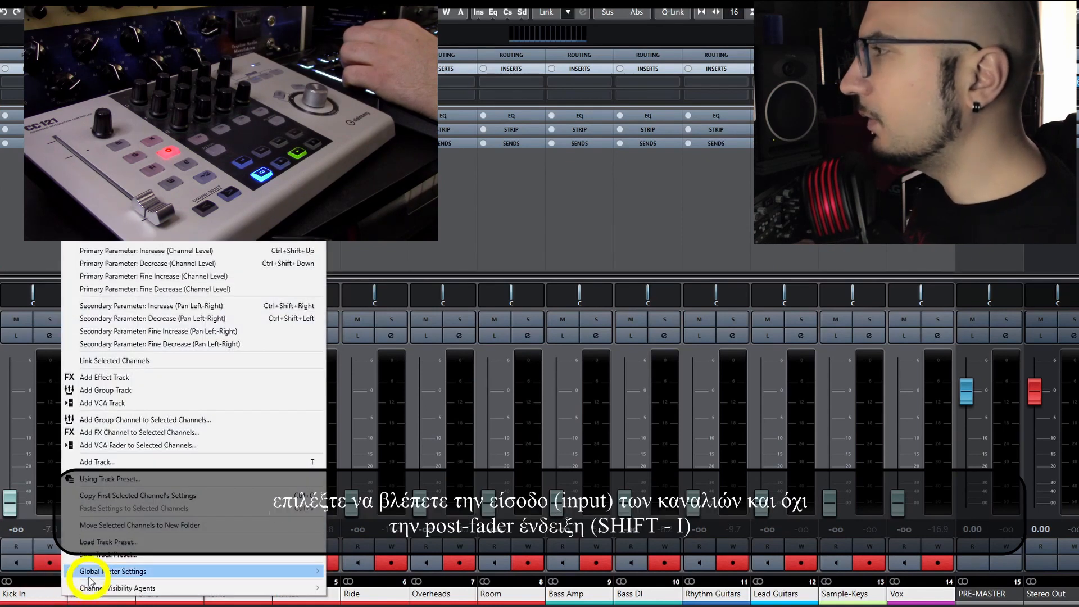
pyautogui.moveTo(331, 574)
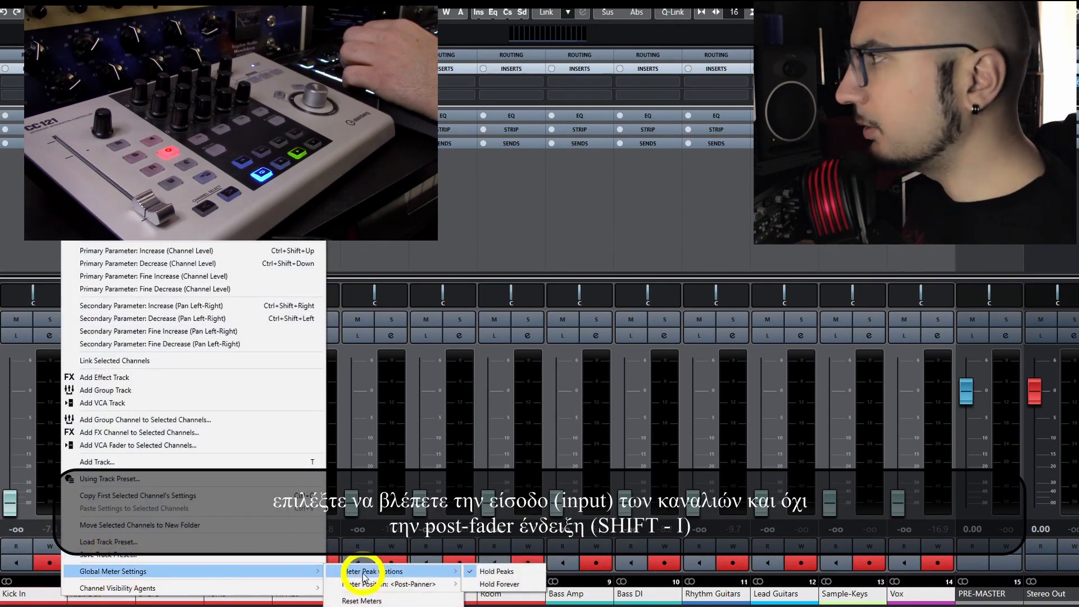
pyautogui.moveTo(409, 585)
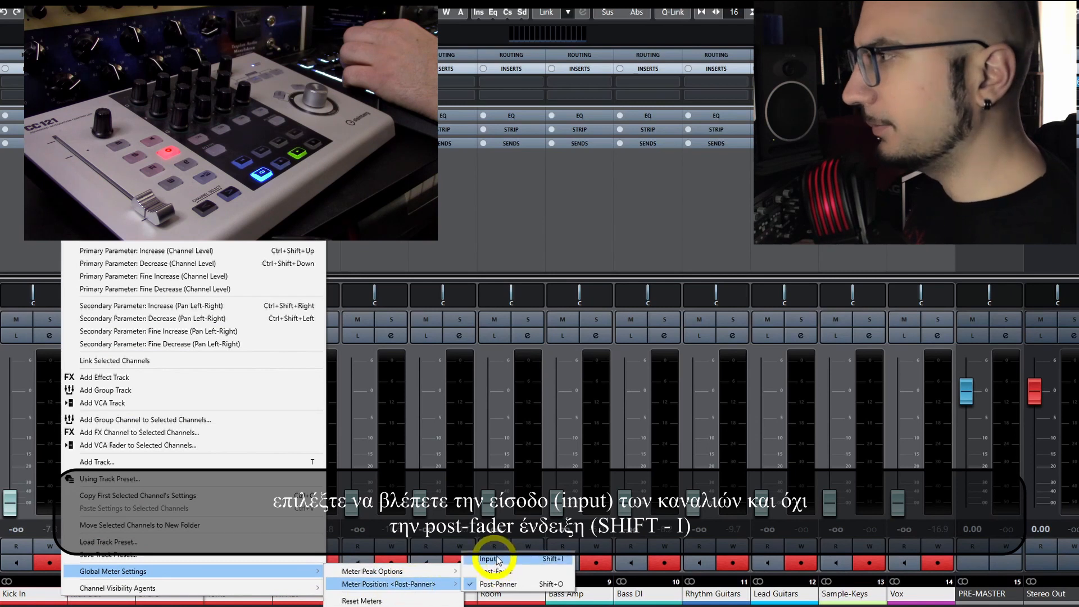
# Set rough fader levels of about -20.4 dB for Room, -6.3 dB for Kick In and -25.3 dB for Kick Out.
pyautogui.click(525, 268)
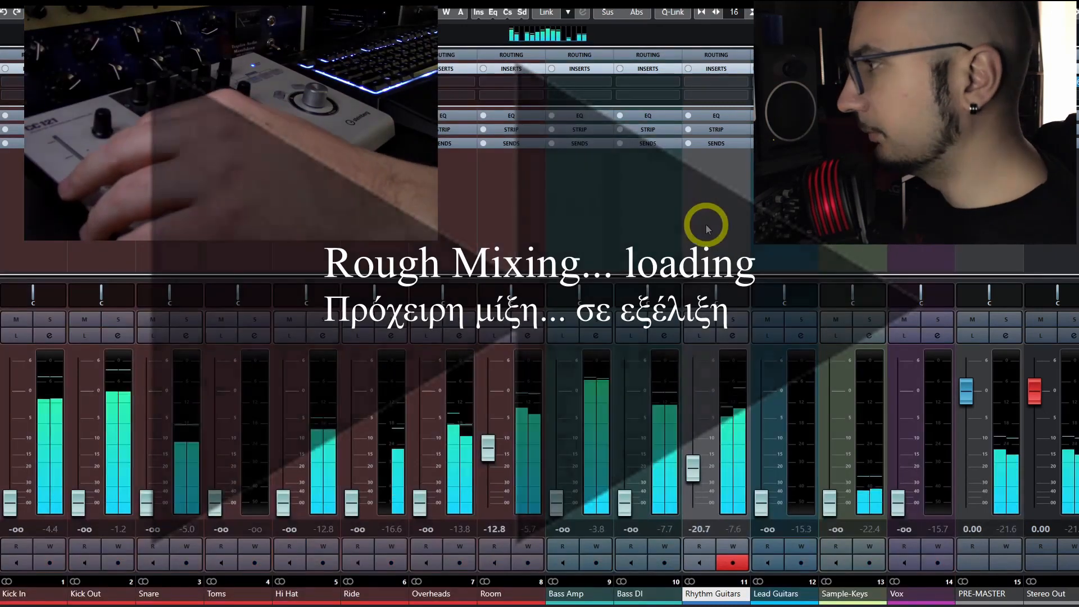
pyautogui.click(523, 251)
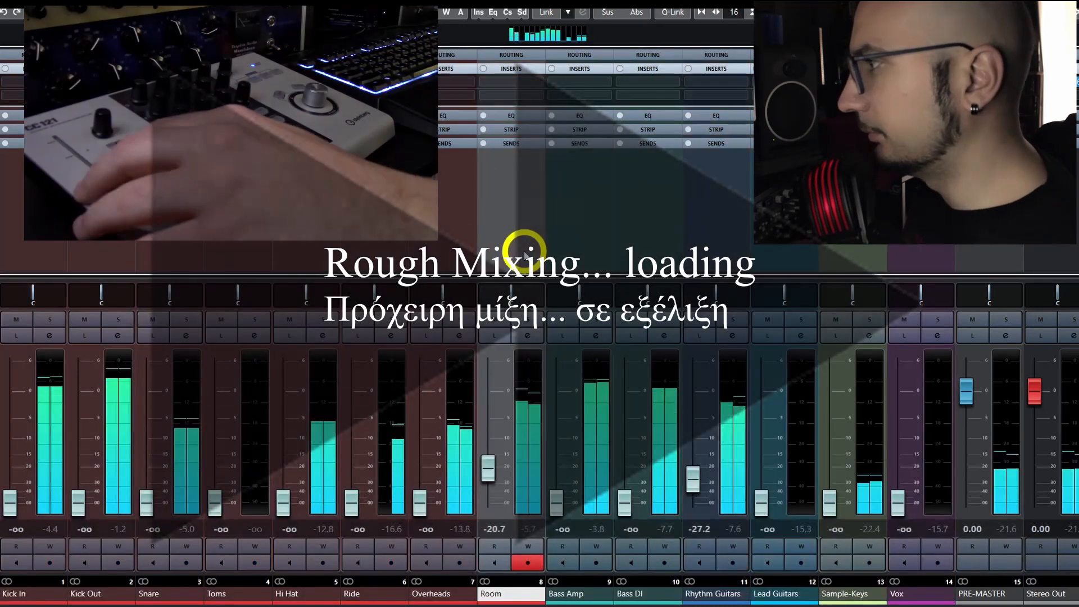
pyautogui.click(45, 257)
pyautogui.click(78, 258)
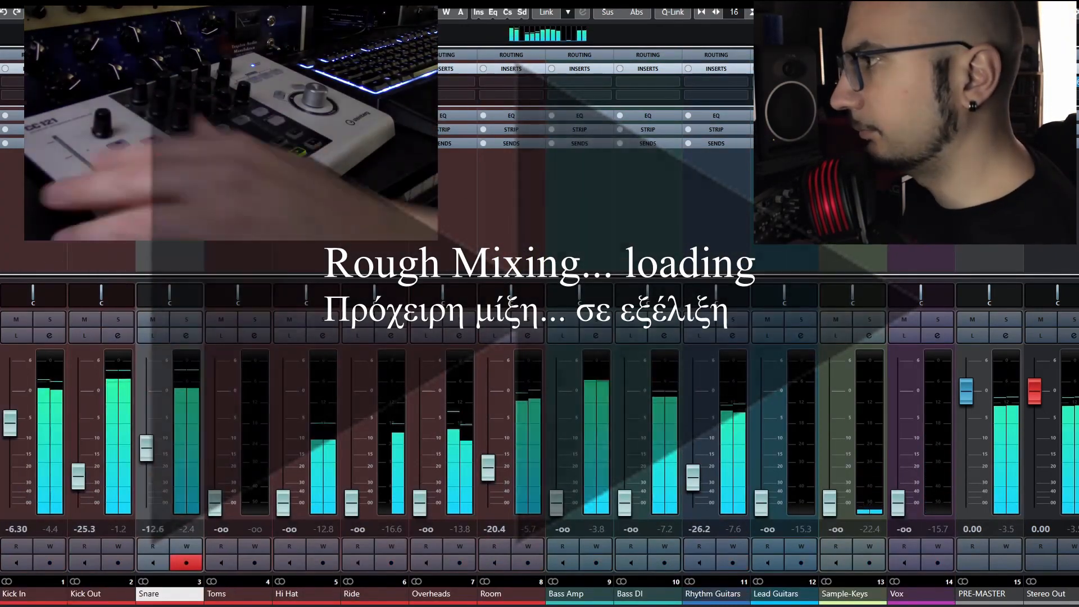
# Balance the faders: Overheads -16.5, Bass DI -24.3, Room -22.1, Rhythm Guitars -18.0, Lead Guitars -18.7 and Sample-Keys -11.1 dB.
pyautogui.click(460, 212)
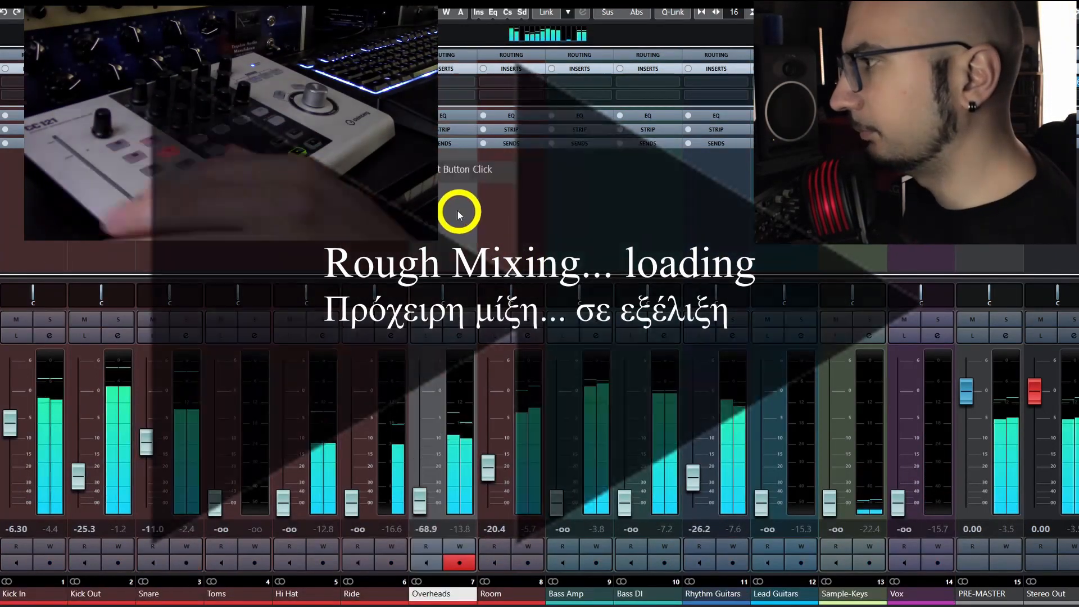
pyautogui.click(643, 197)
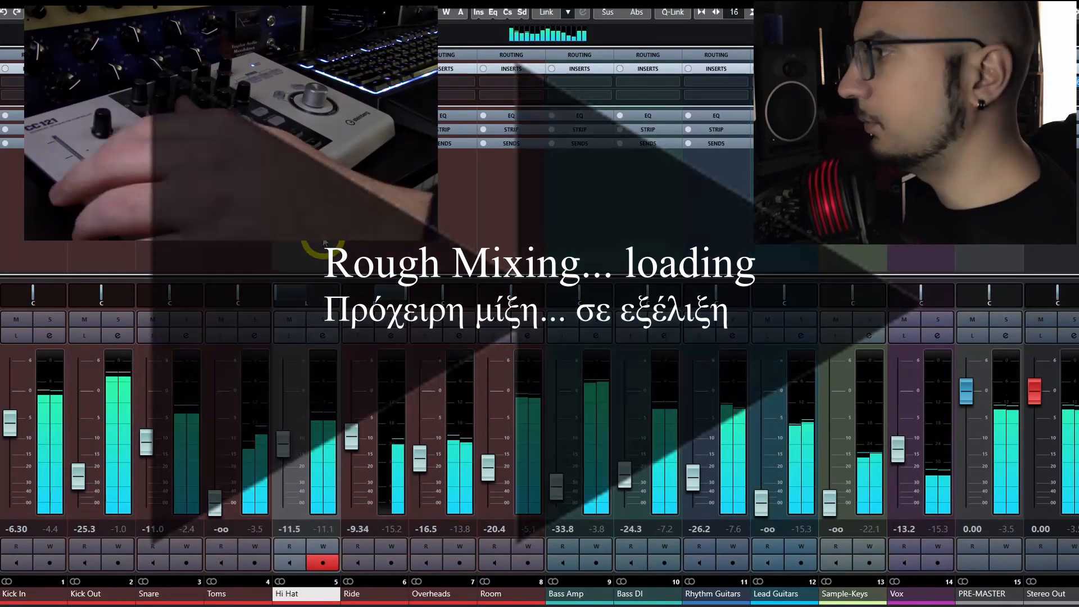
pyautogui.click(522, 216)
pyautogui.click(713, 231)
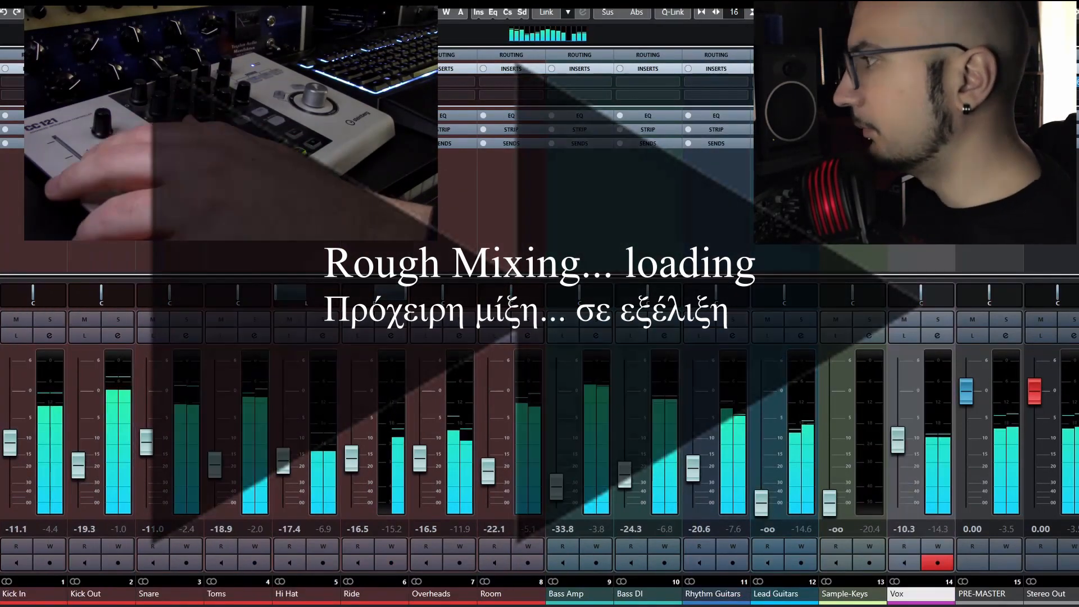
pyautogui.click(784, 594)
pyautogui.click(852, 594)
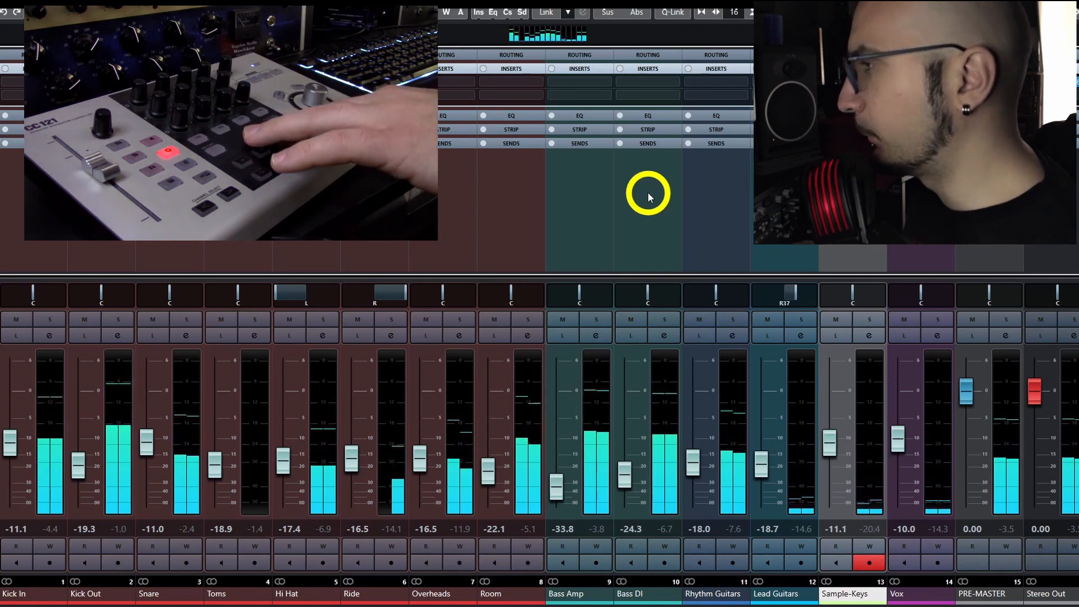
# Solo the Room channel and load the Border filter plugin in its first insert slot.
pyautogui.click(516, 264)
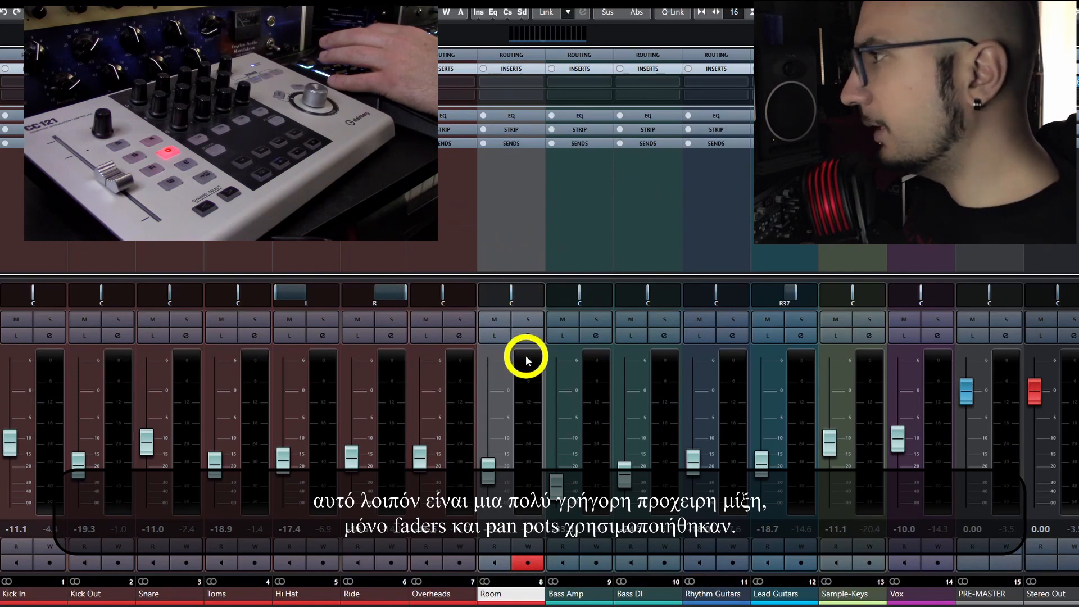
pyautogui.click(522, 323)
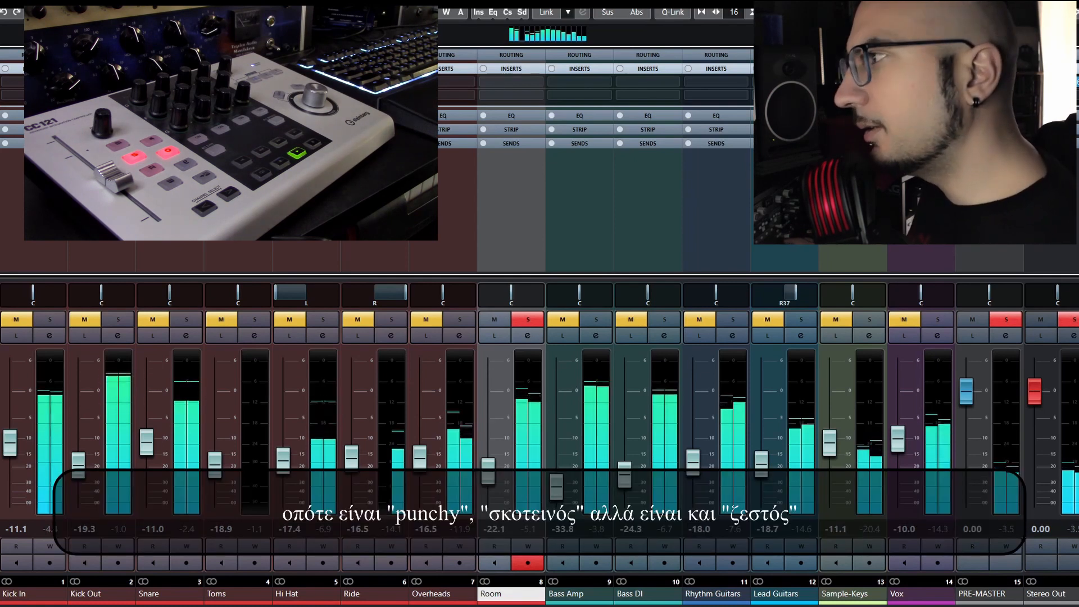
pyautogui.click(540, 82)
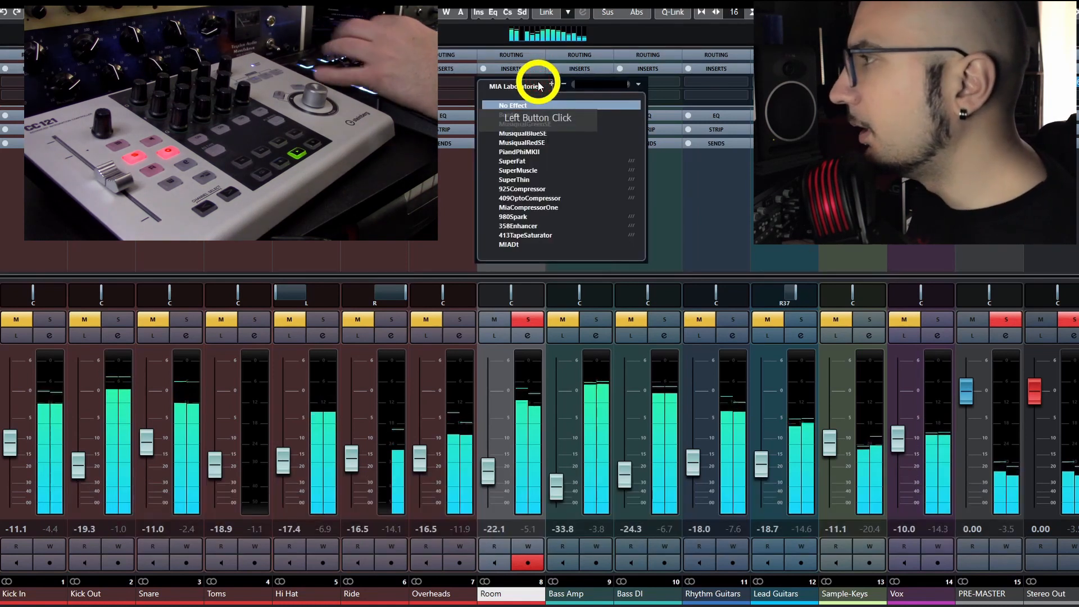
pyautogui.write('Bop')
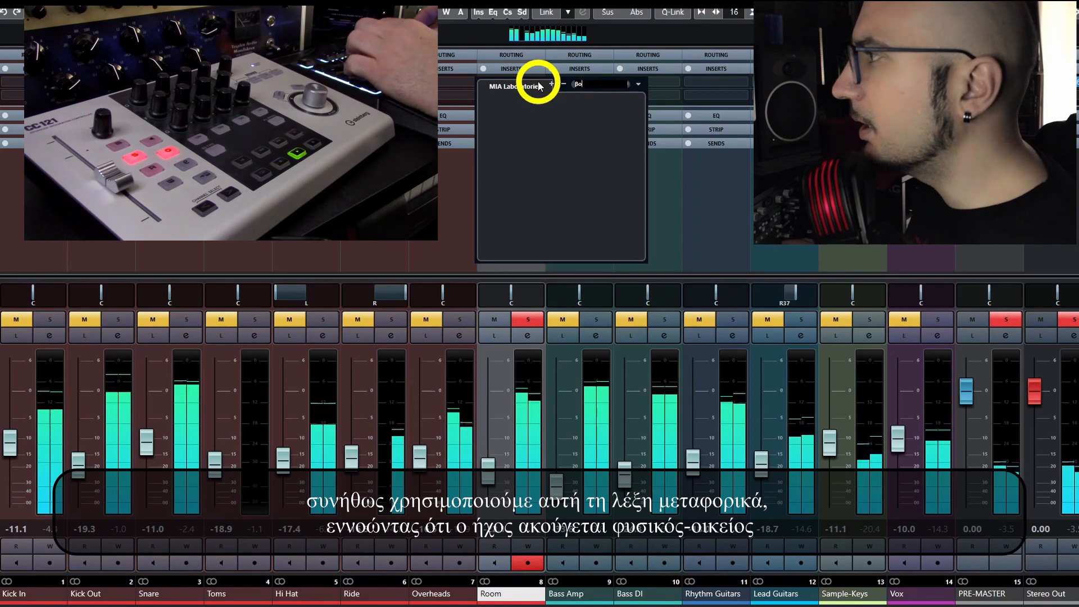
pyautogui.press('BackSpace')
pyautogui.press('BackSpace')
pyautogui.press('BackSpace')
pyautogui.write('border')
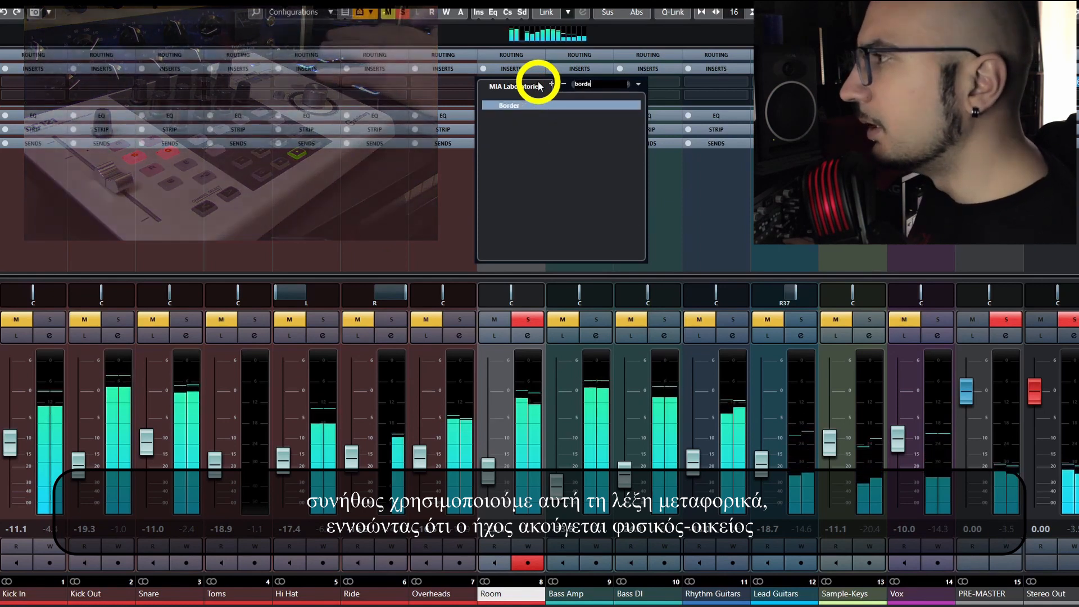
pyautogui.click(497, 104)
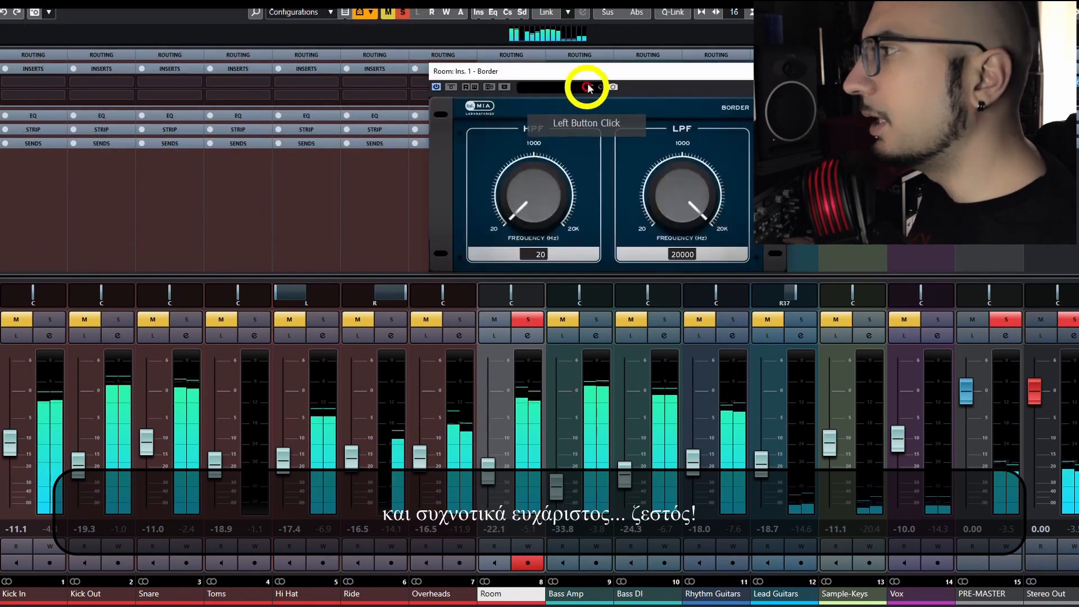
# Lower the LPF of the Room channel's Border to 4414 Hz, compare it with bypass and close the plugin.
pyautogui.moveTo(578, 96); pyautogui.dragTo(493, 140)
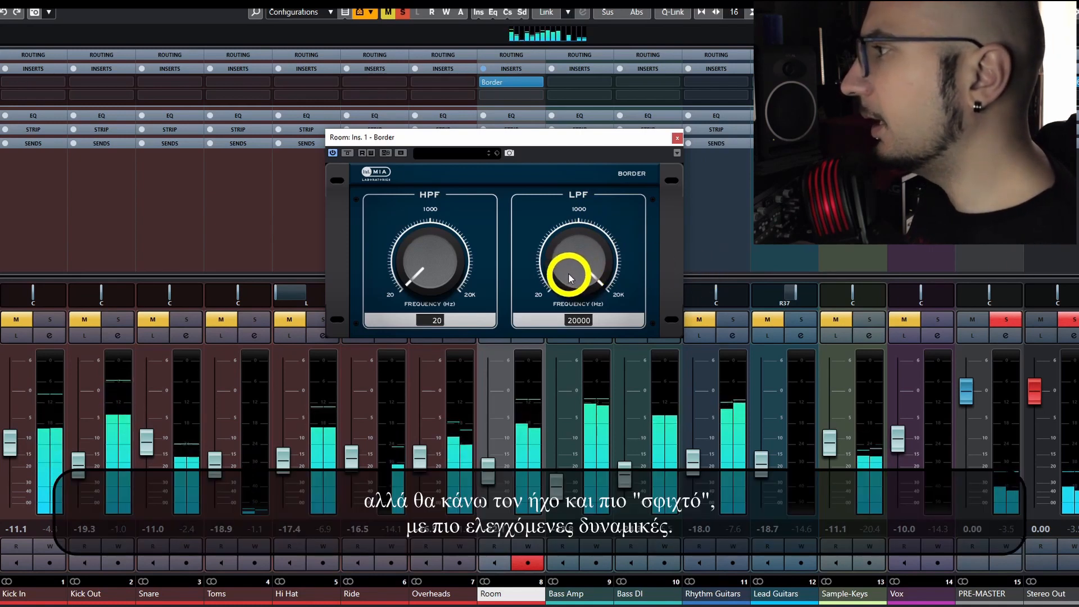
pyautogui.moveTo(562, 281); pyautogui.dragTo(579, 312)
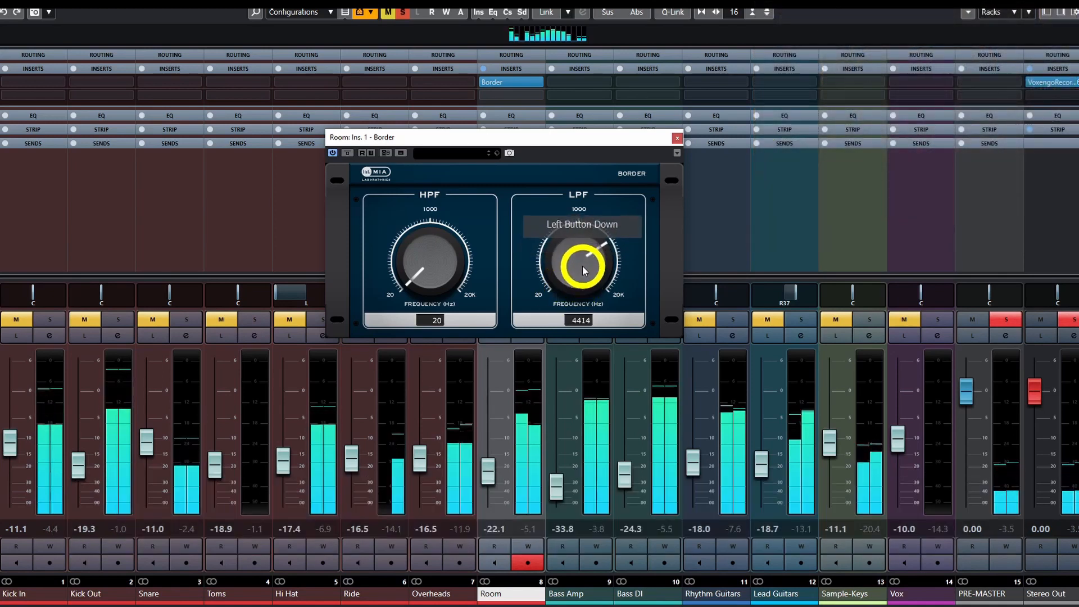
pyautogui.click(347, 153)
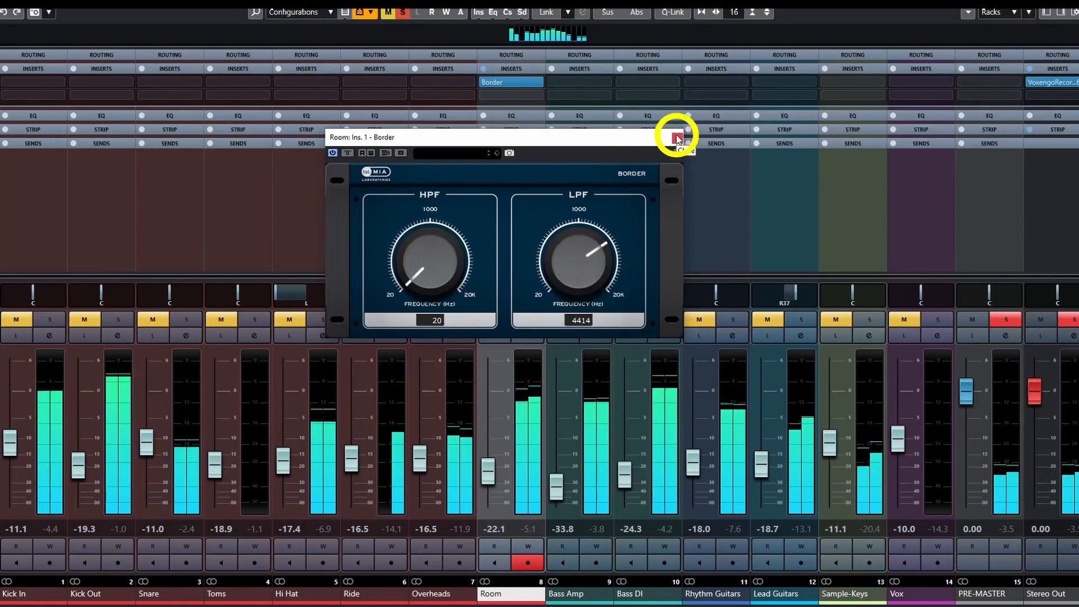
pyautogui.click(677, 138)
# Load the 925Compressor in the Room channel's second insert slot.
pyautogui.click(535, 95)
pyautogui.write('compr')
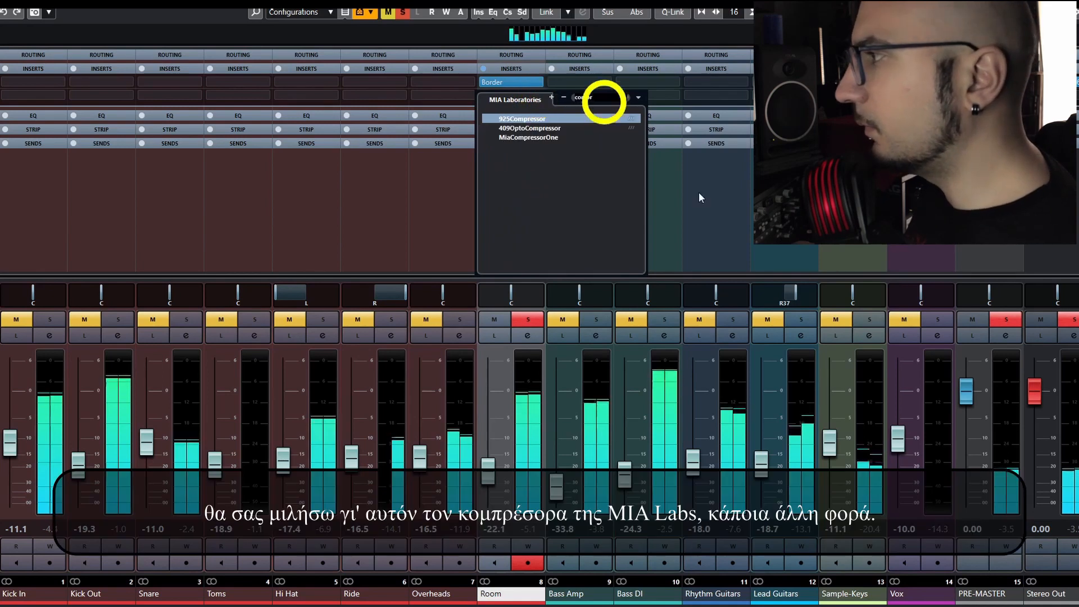
pyautogui.click(532, 119)
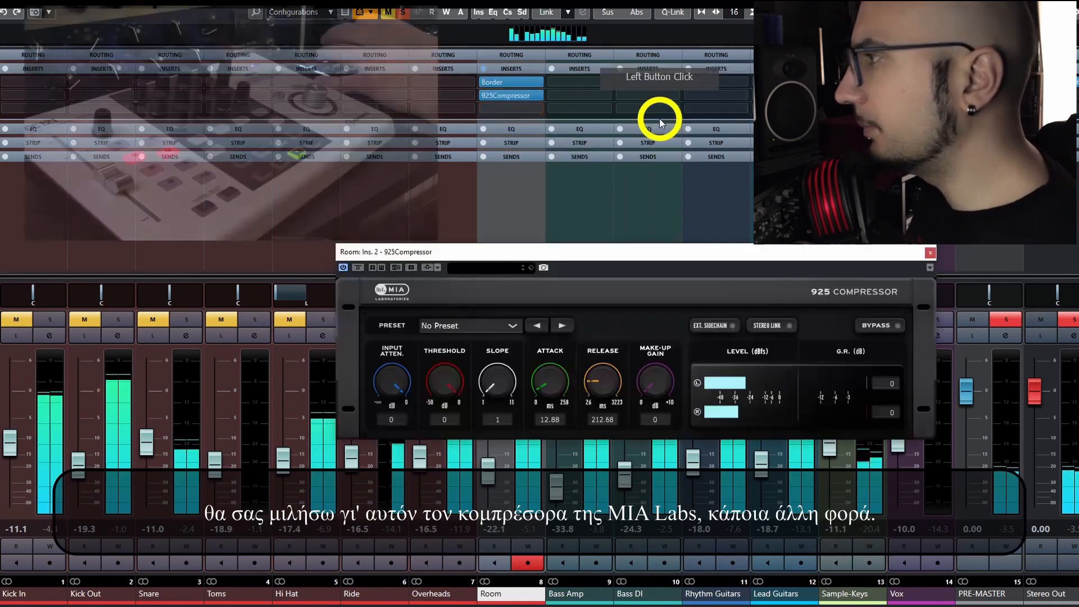
pyautogui.moveTo(616, 256); pyautogui.dragTo(522, 197)
# Set the compressor's threshold to -29.8 dB, slope to 4.8, attack to 6.44 ms, release to 109.56 ms and make-up gain to 1.1 dB.
pyautogui.moveTo(362, 331); pyautogui.dragTo(347, 402)
pyautogui.moveTo(414, 322); pyautogui.dragTo(405, 268)
pyautogui.click(454, 323)
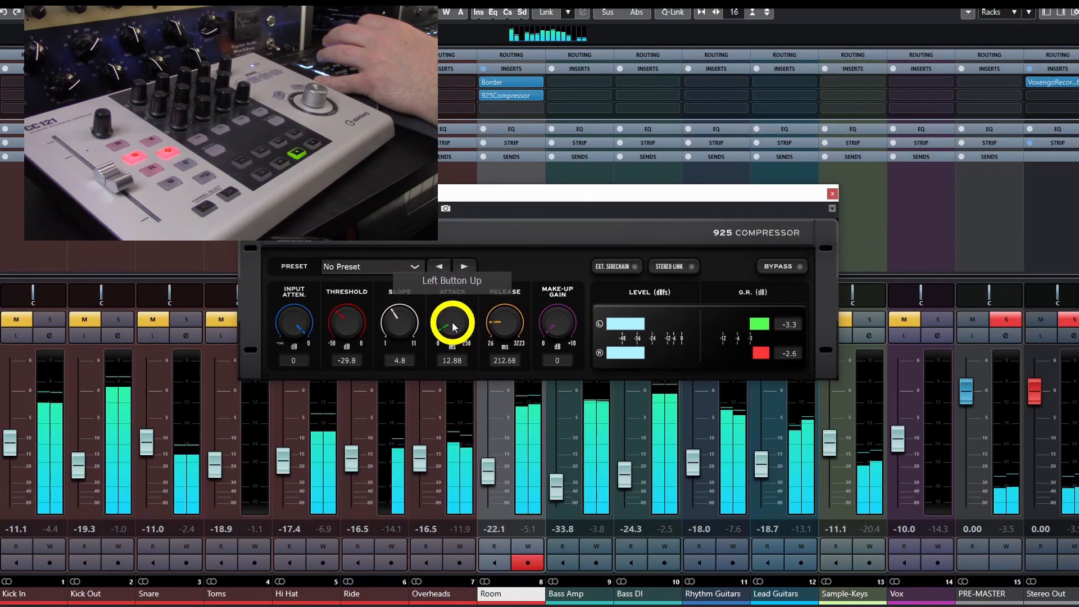
pyautogui.moveTo(453, 326); pyautogui.dragTo(558, 322)
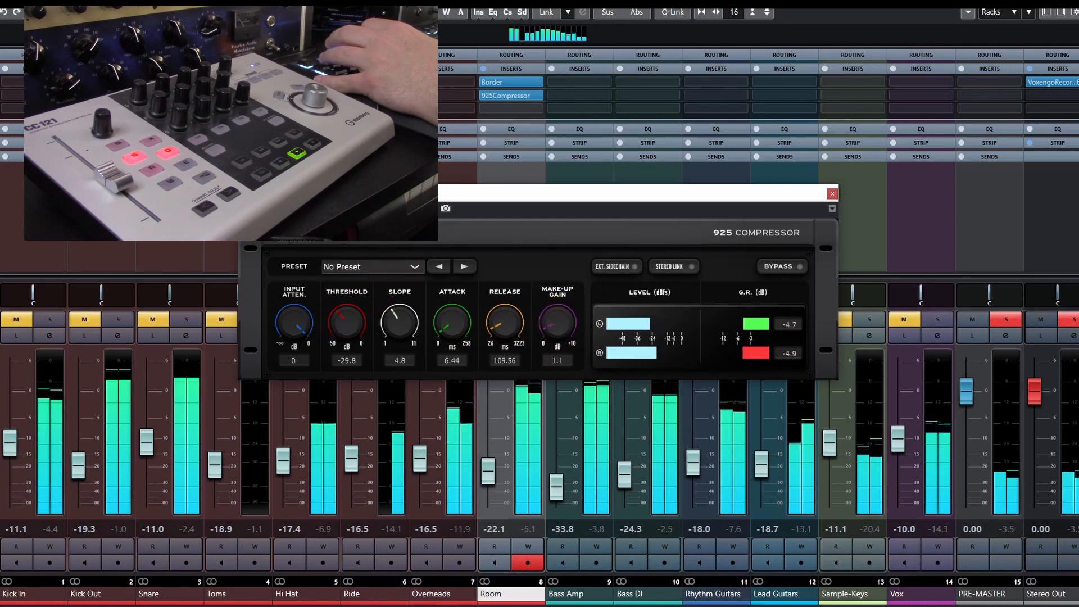
# Raise the compressor's slope to 5.6, compare the Room sound with the compressor bypassed and close the plugin.
pyautogui.moveTo(395, 301)
pyautogui.mouseDown()
pyautogui.moveTo(397, 292)
pyautogui.moveTo(402, 355)
pyautogui.moveTo(404, 318)
pyautogui.mouseUp()
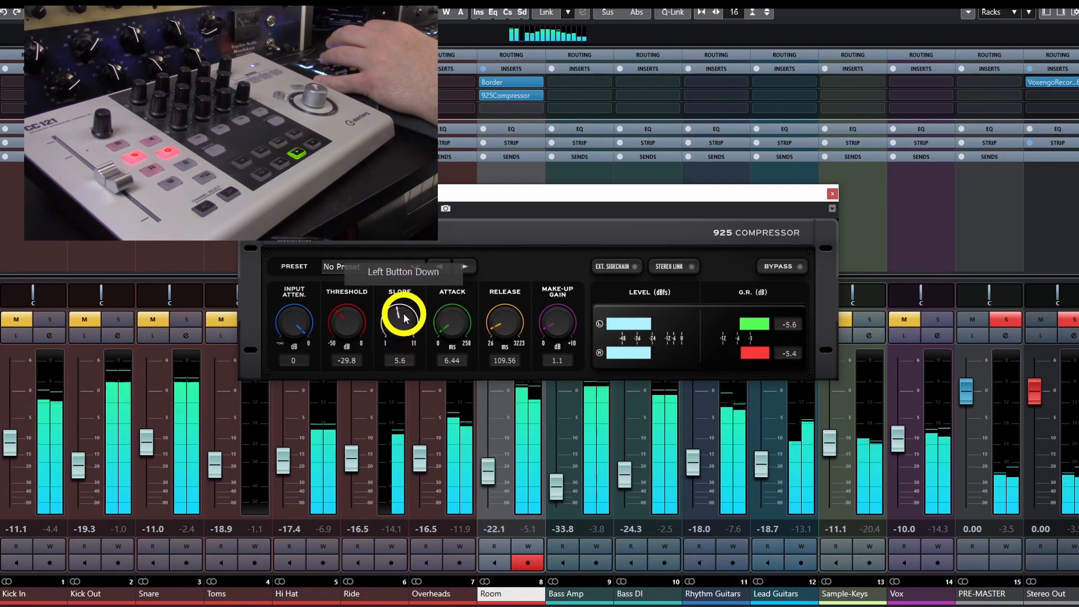
pyautogui.click(248, 208)
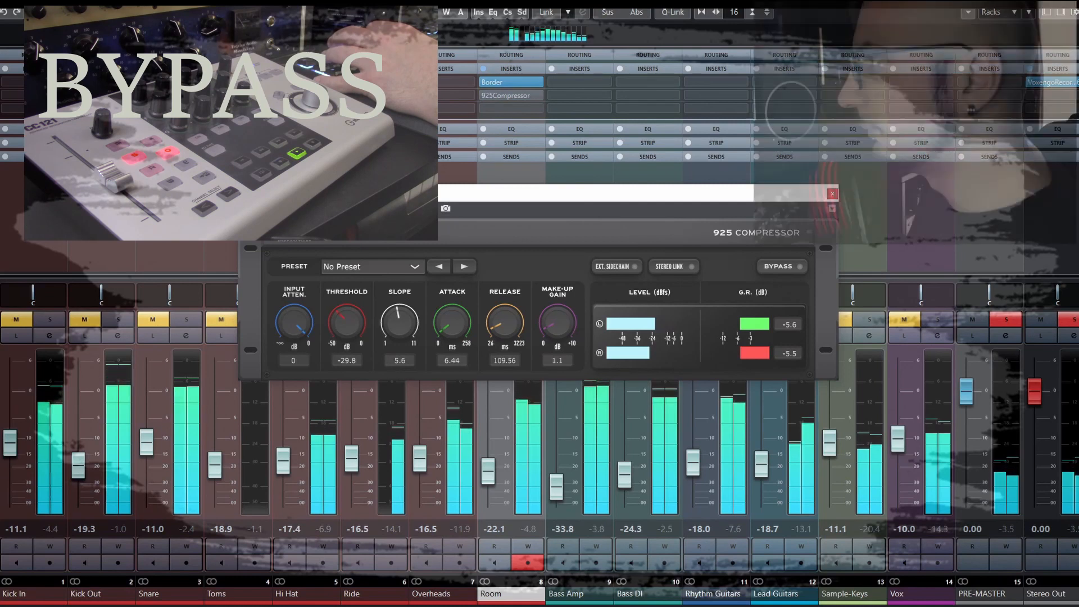
pyautogui.click(248, 209)
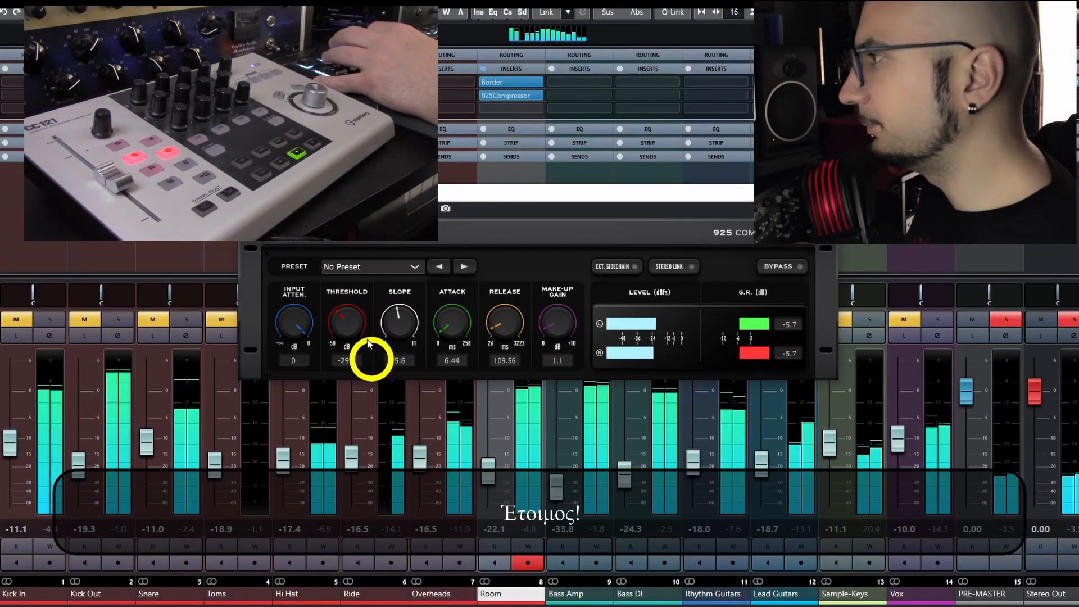
pyautogui.click(620, 112)
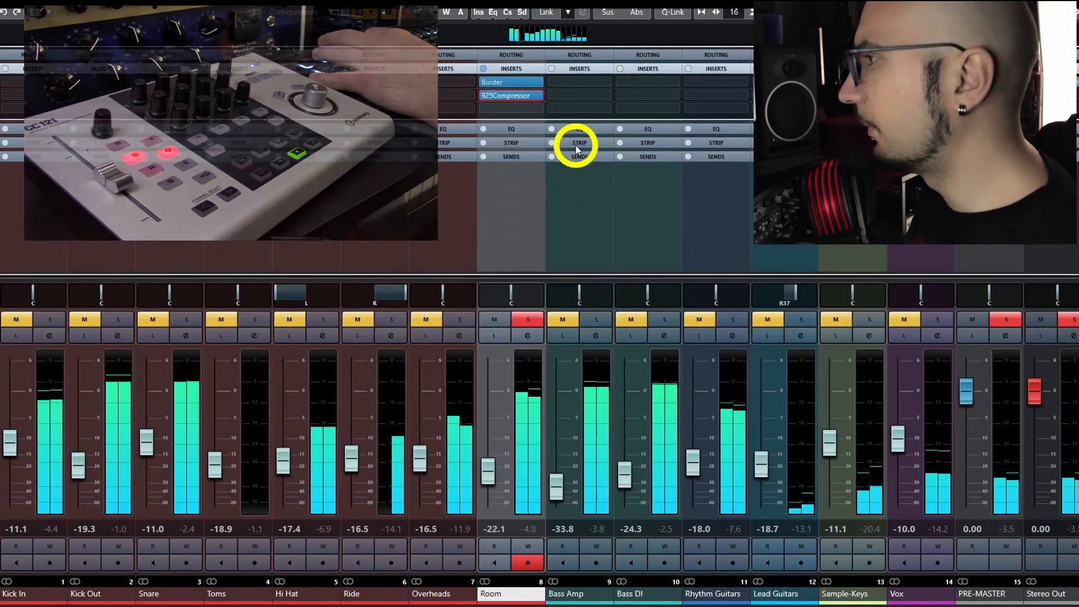
# Solo the Overheads channel and load the Border filter plugin in its first insert slot.
pyautogui.click(447, 194)
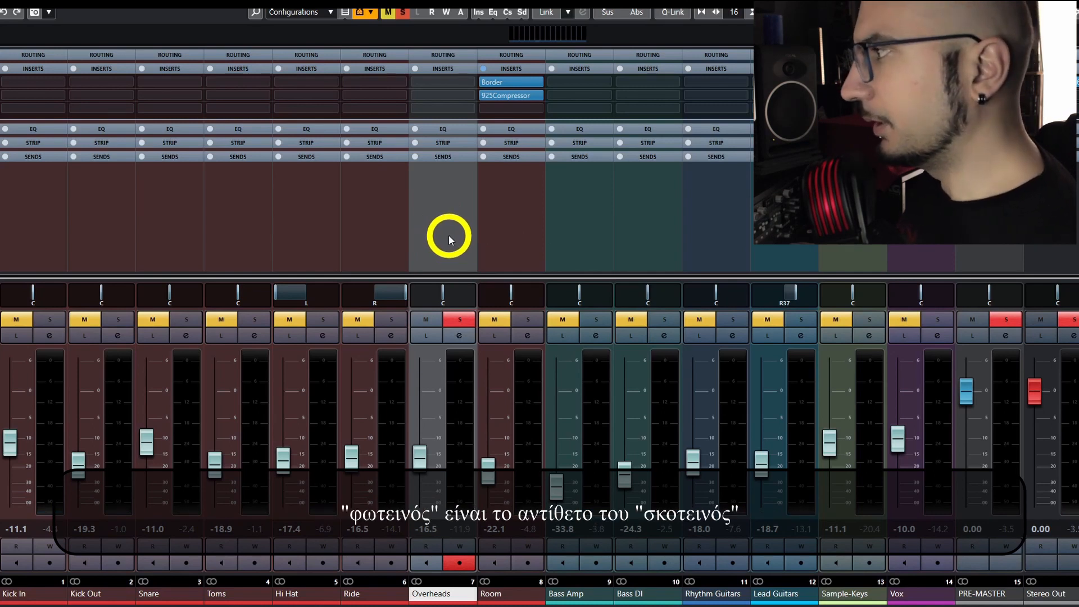
pyautogui.press('space')
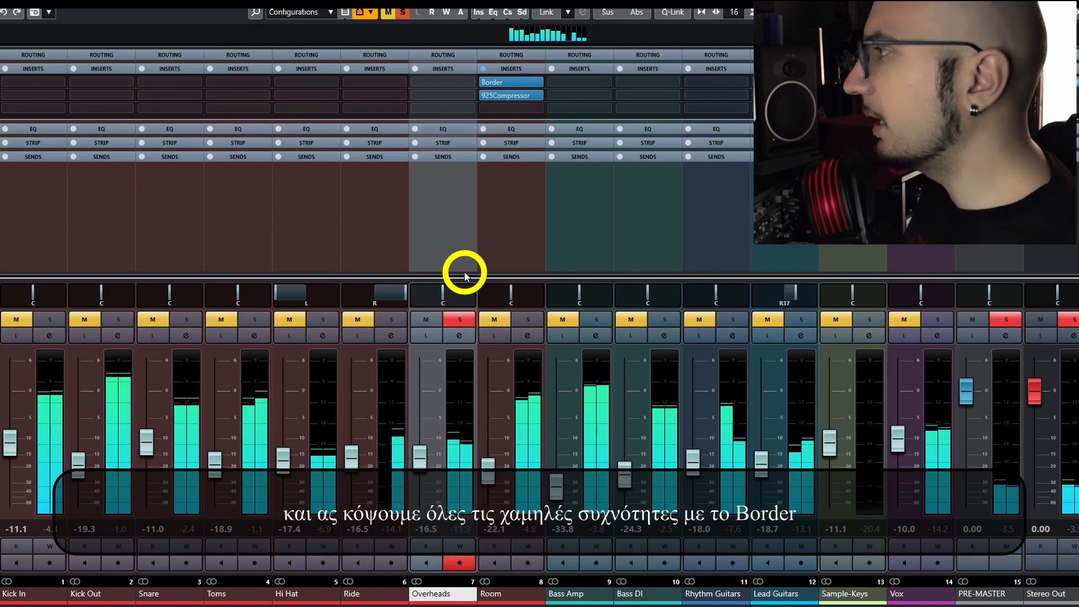
pyautogui.click(461, 81)
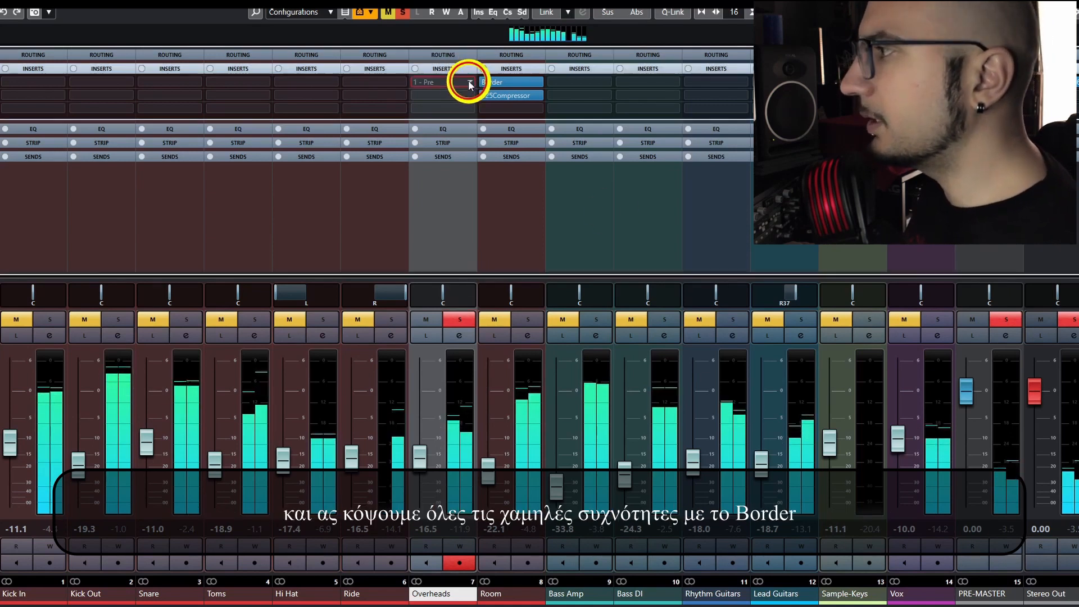
pyautogui.write('border')
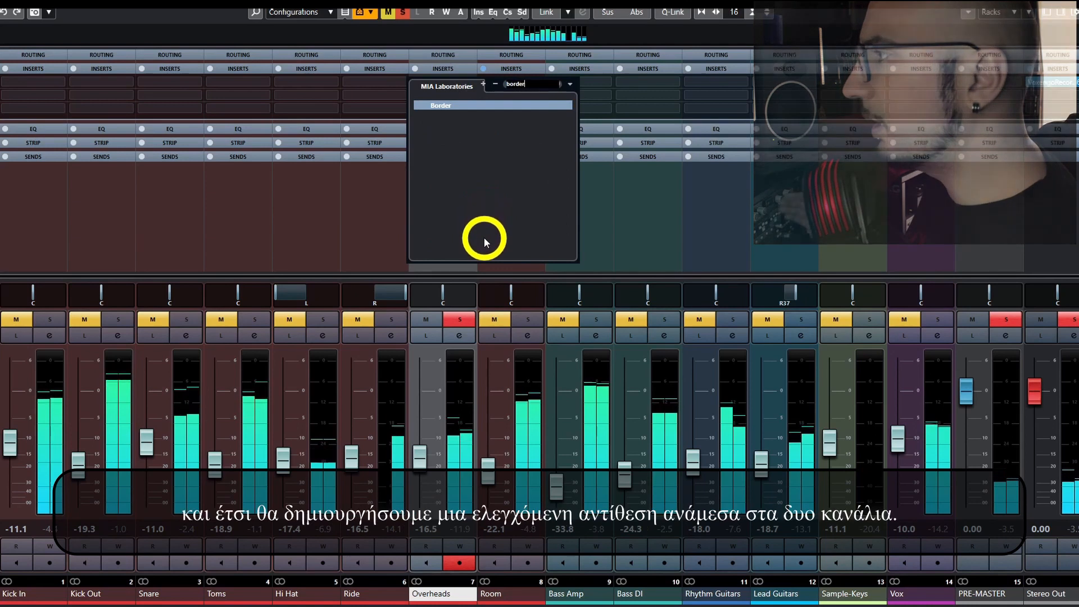
pyautogui.press('Return')
# Adjust the HPF of the Overheads' Border to cut the low frequencies and close the plugin.
pyautogui.moveTo(676, 207)
pyautogui.mouseDown()
pyautogui.moveTo(683, 162)
pyautogui.moveTo(684, 216)
pyautogui.mouseUp()
pyautogui.click(920, 99)
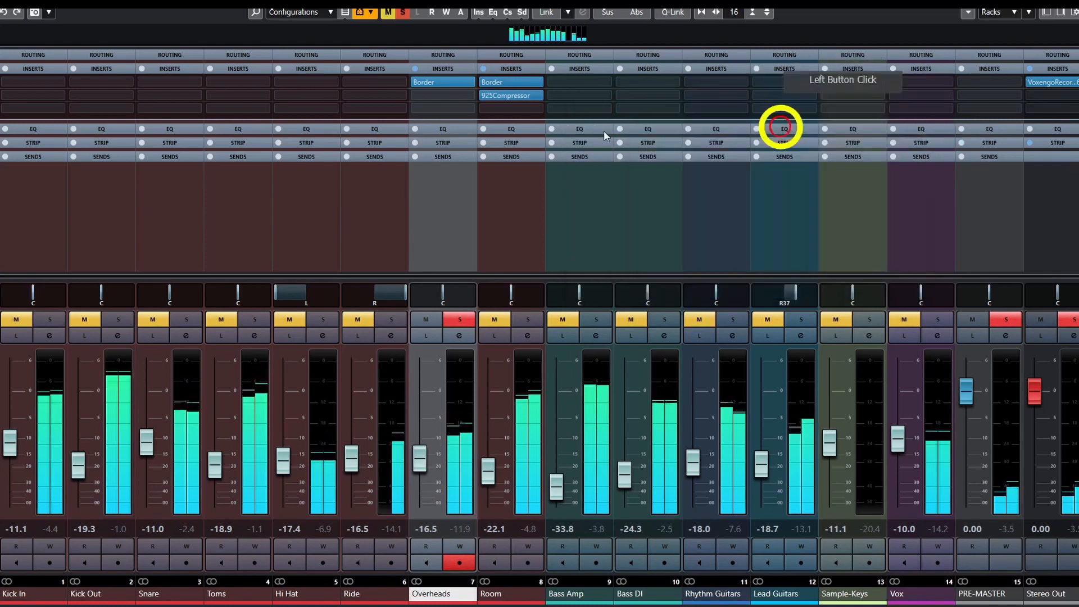
# Load SuperThin in the second insert slot of the Overheads channel and set its skimming to 50%.
pyautogui.click(463, 106)
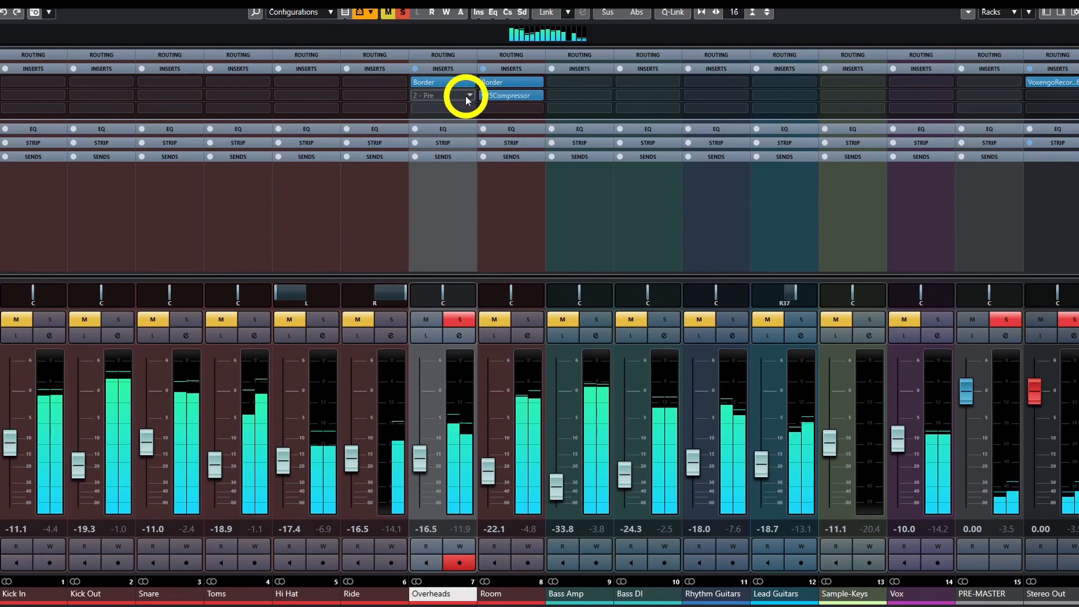
pyautogui.write('thin')
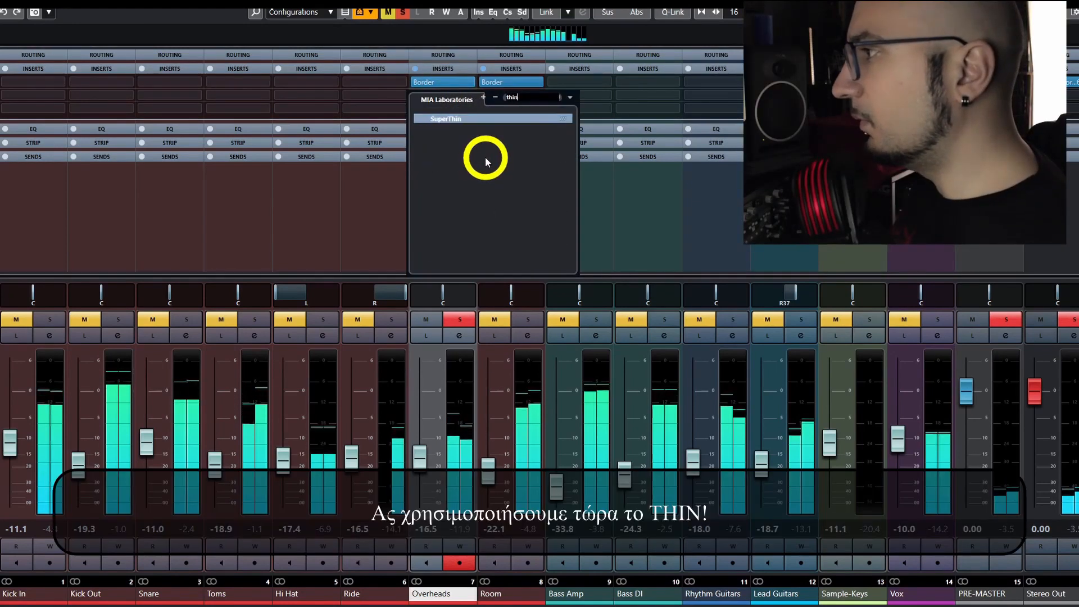
pyautogui.press('Return')
pyautogui.moveTo(553, 156); pyautogui.dragTo(576, 137)
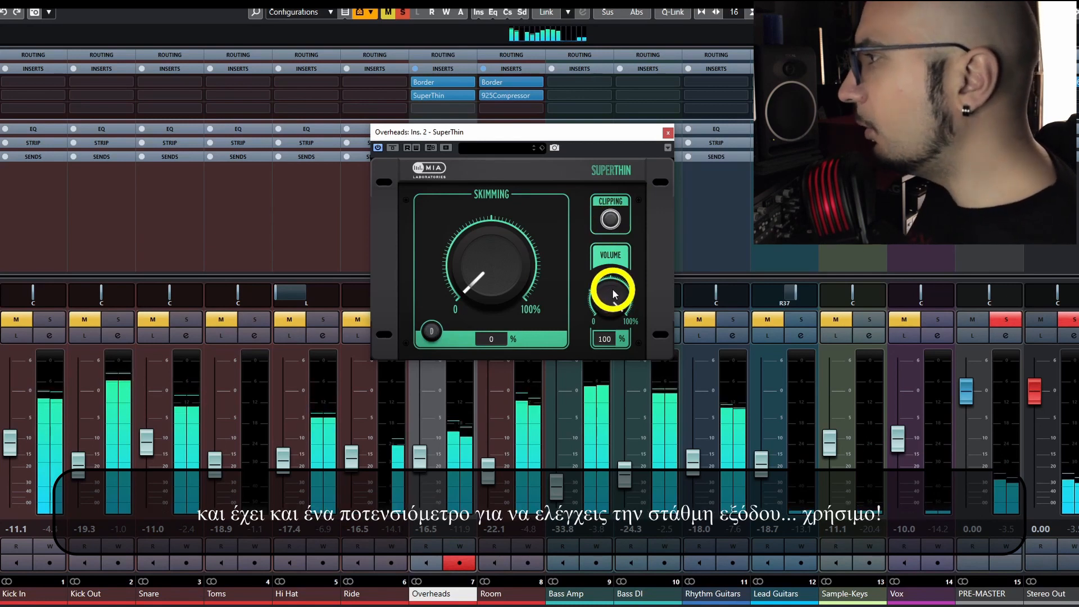
pyautogui.moveTo(501, 267); pyautogui.dragTo(512, 204)
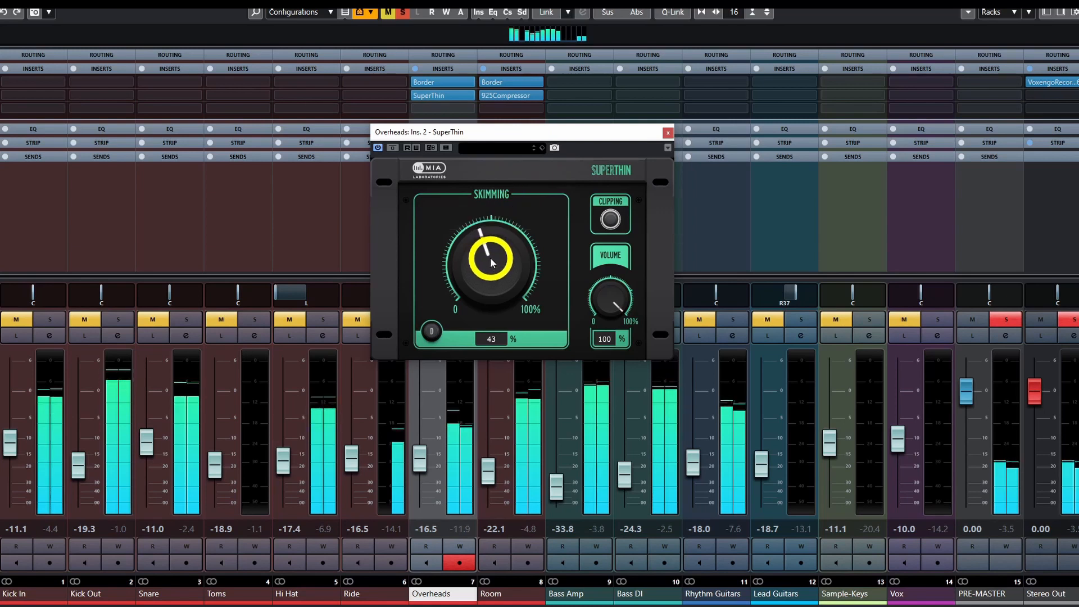
pyautogui.moveTo(495, 262)
pyautogui.mouseDown()
pyautogui.moveTo(501, 218)
pyautogui.moveTo(499, 254)
pyautogui.mouseUp()
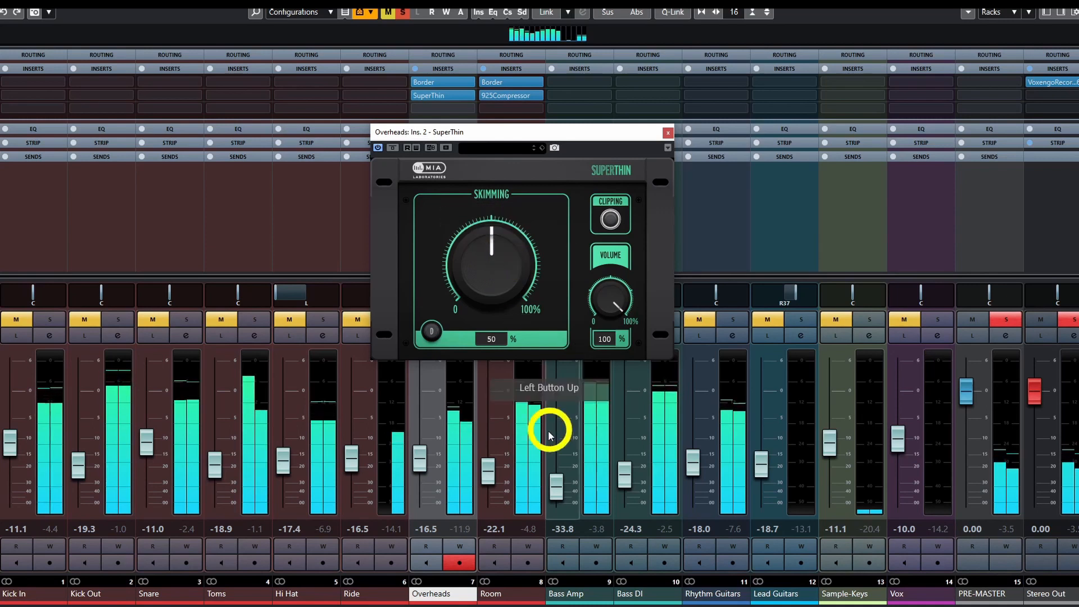
# Move the SuperThin window clear of the Room channel, solo Room alongside Overheads and select it.
pyautogui.moveTo(512, 135); pyautogui.dragTo(716, 93)
pyautogui.click(531, 321)
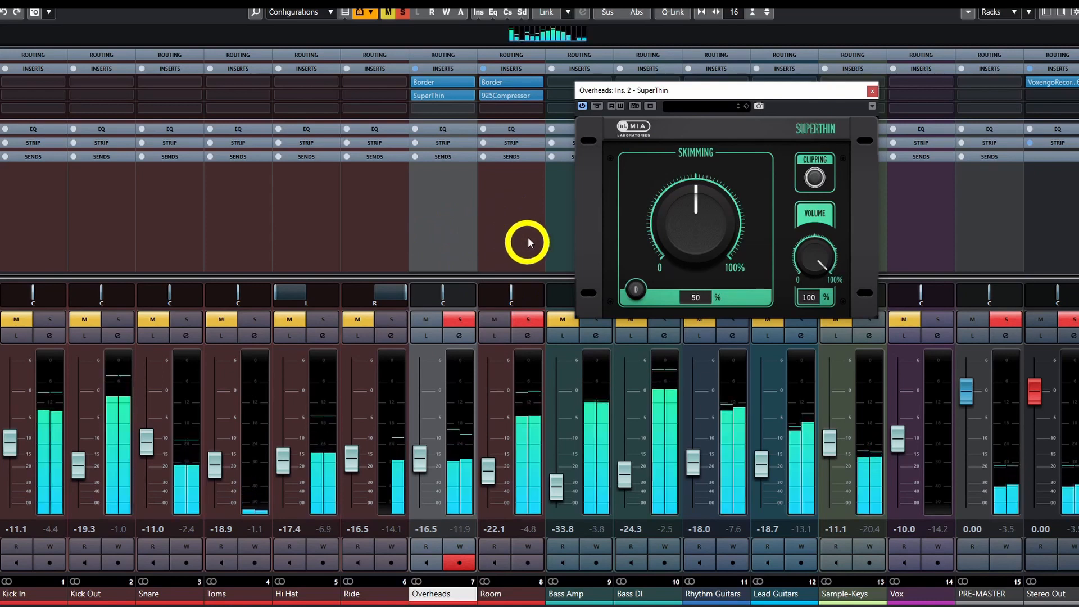
pyautogui.click(522, 218)
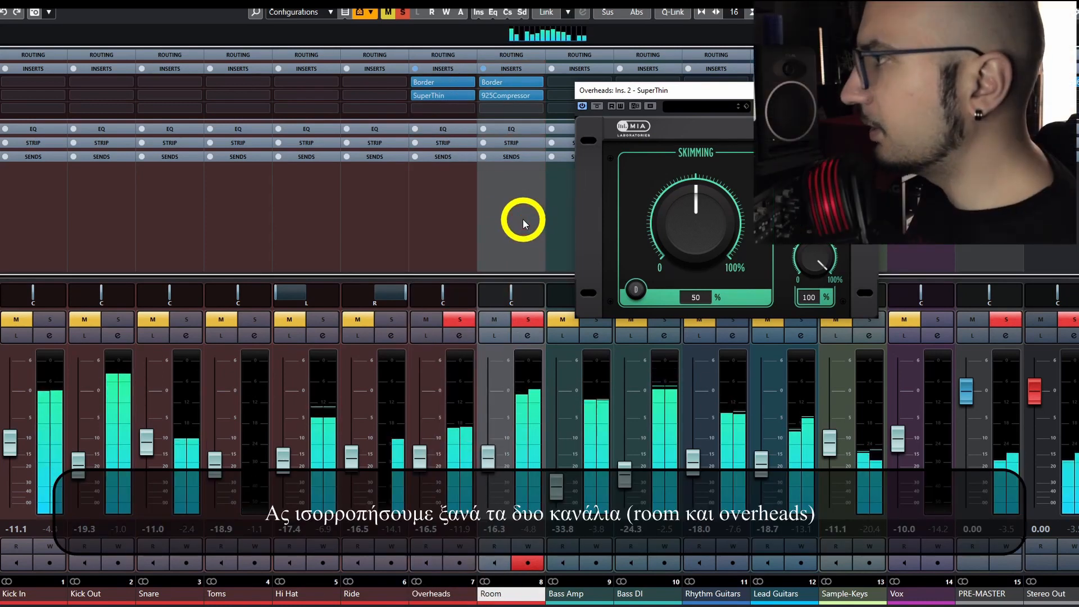
# Compare the Overheads and Room sound with their inserts bypassed and active, and close the SuperThin plugin.
pyautogui.click(415, 69)
pyautogui.click(483, 68)
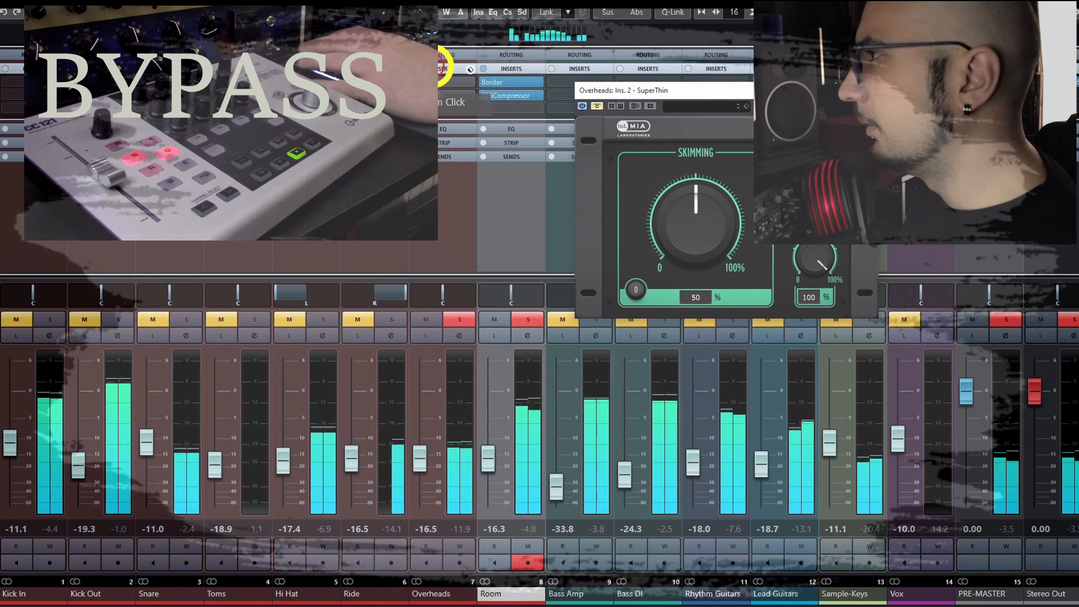
pyautogui.click(485, 69)
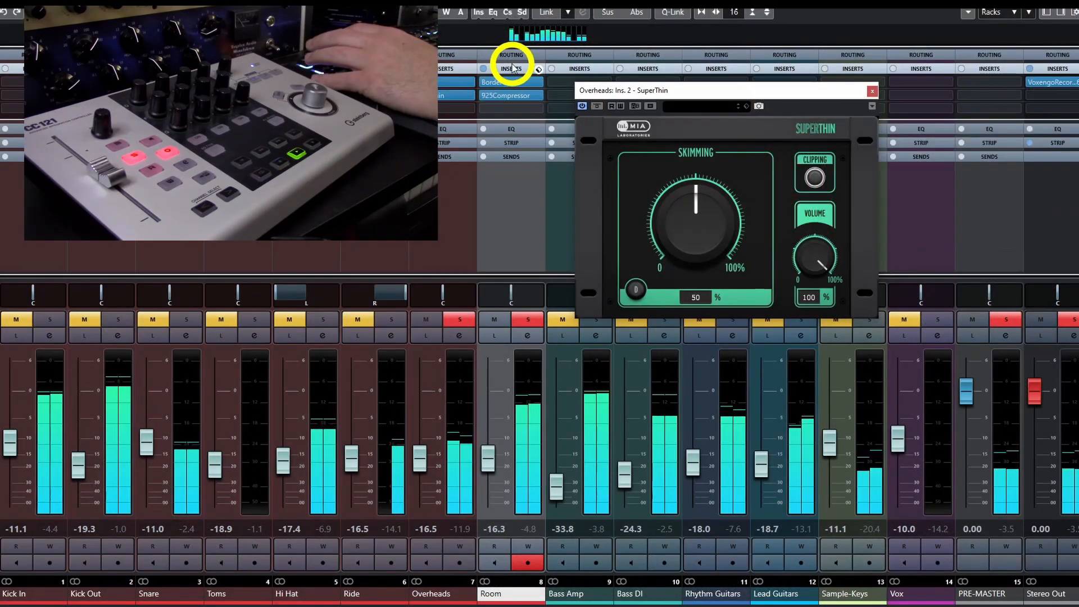
pyautogui.click(872, 91)
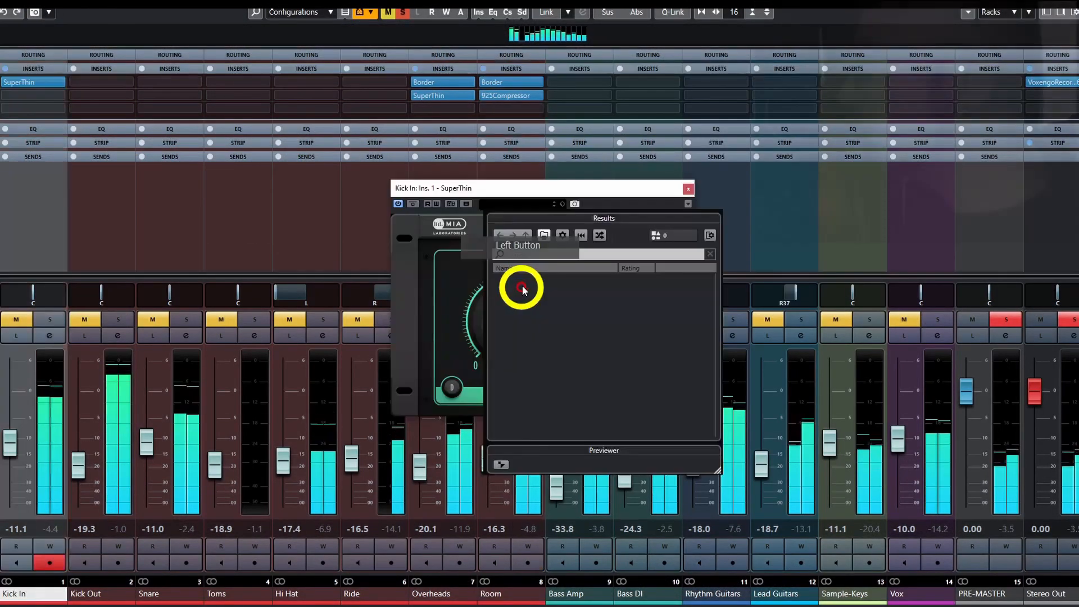
# Dismiss the preset browser of Kick In's SuperThin, then unmute the Kick In channel and audition it soloed.
pyautogui.click(650, 209)
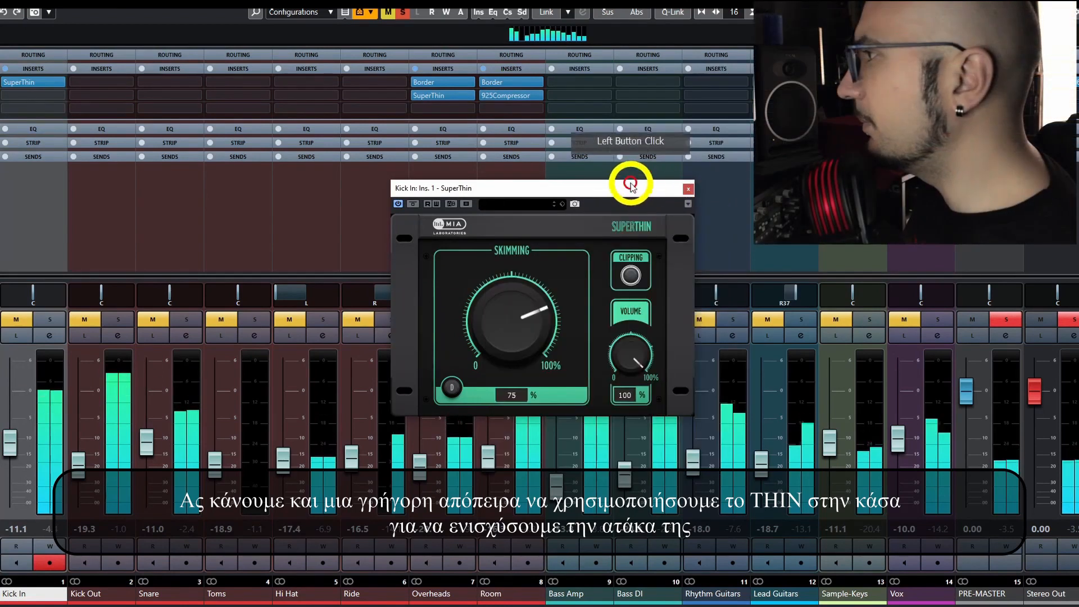
pyautogui.moveTo(634, 186); pyautogui.dragTo(625, 186)
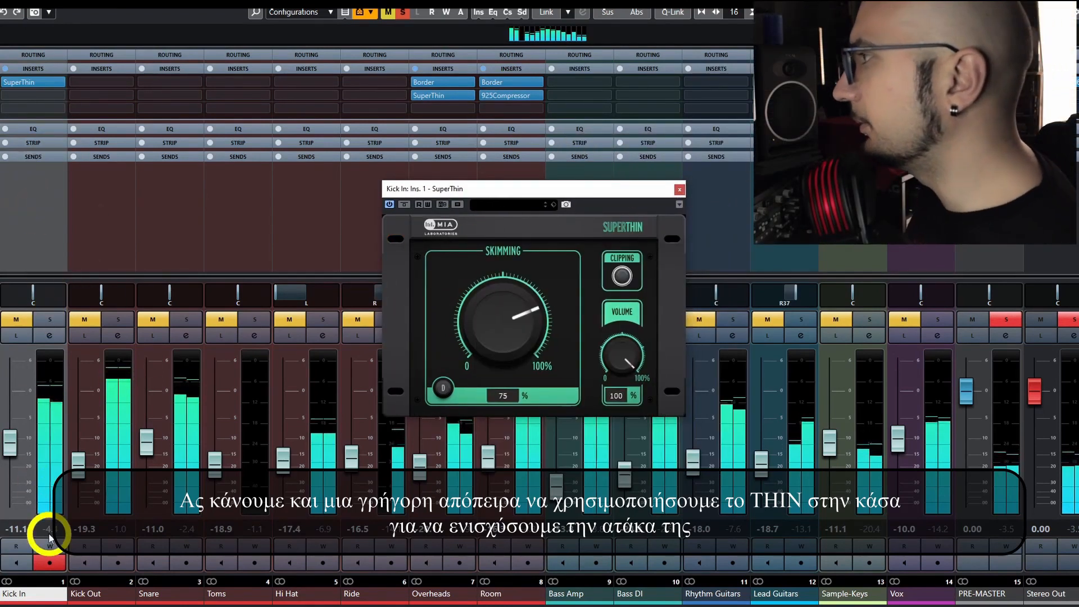
pyautogui.click(19, 319)
pyautogui.click(50, 320)
pyautogui.click(51, 320)
# Unsolo the Room and Overheads channels, set the skimming of Kick In's SuperThin to 27% and close the plugin.
pyautogui.moveTo(474, 192); pyautogui.dragTo(529, 151)
pyautogui.click(528, 319)
pyautogui.click(459, 320)
pyautogui.moveTo(549, 282)
pyautogui.mouseDown()
pyautogui.moveTo(567, 307)
pyautogui.moveTo(965, 450)
pyautogui.moveTo(631, 362)
pyautogui.moveTo(571, 268)
pyautogui.moveTo(569, 334)
pyautogui.moveTo(568, 217)
pyautogui.moveTo(554, 266)
pyautogui.moveTo(559, 335)
pyautogui.moveTo(564, 292)
pyautogui.mouseUp()
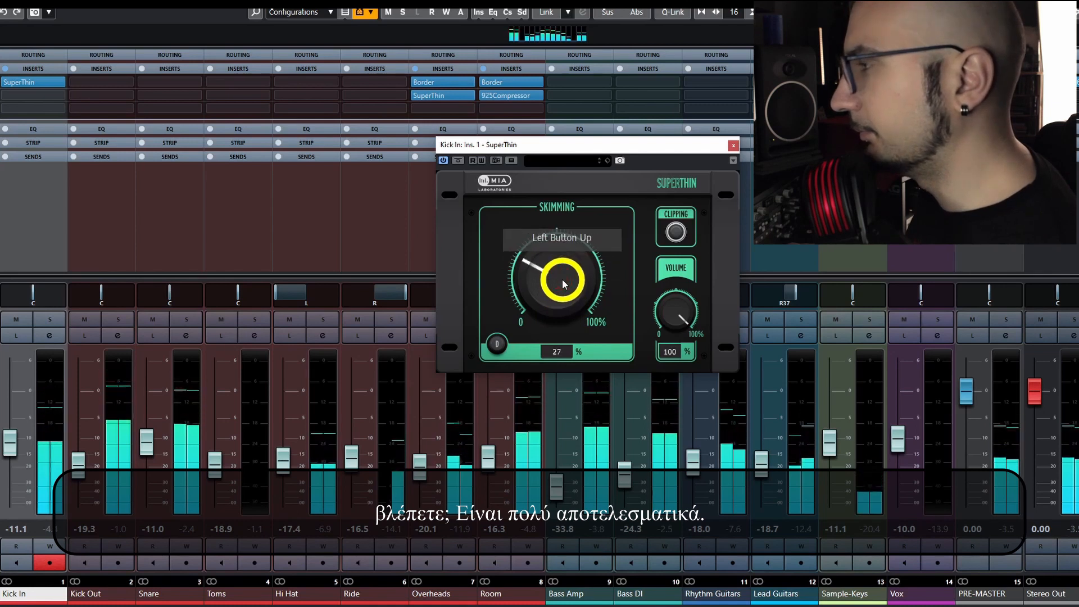
pyautogui.click(733, 145)
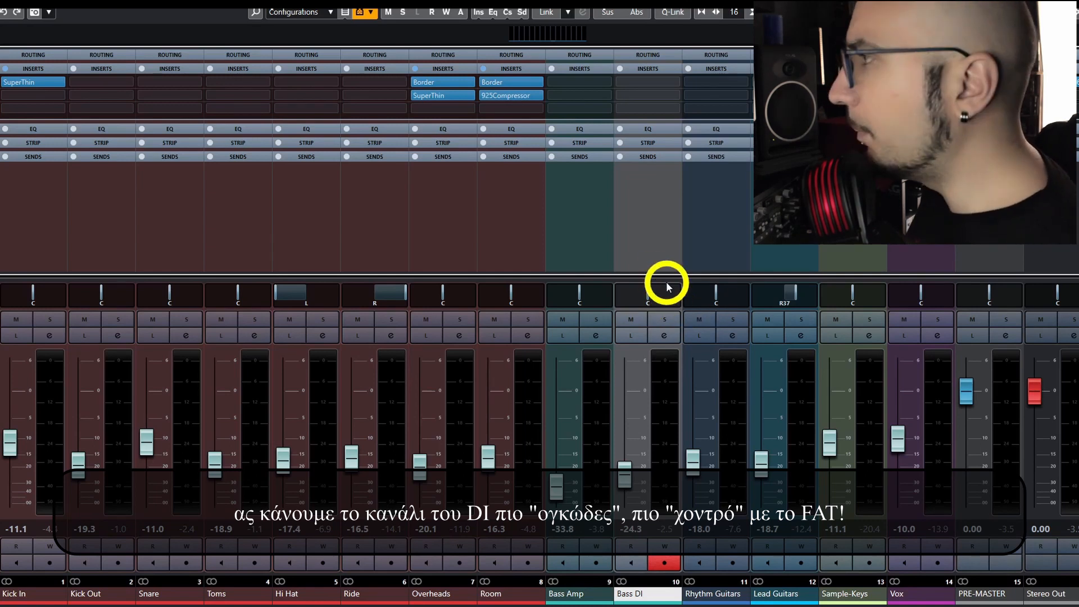
# Start playback and load SuperFat in the first insert slot of the Bass DI channel.
pyautogui.press('space')
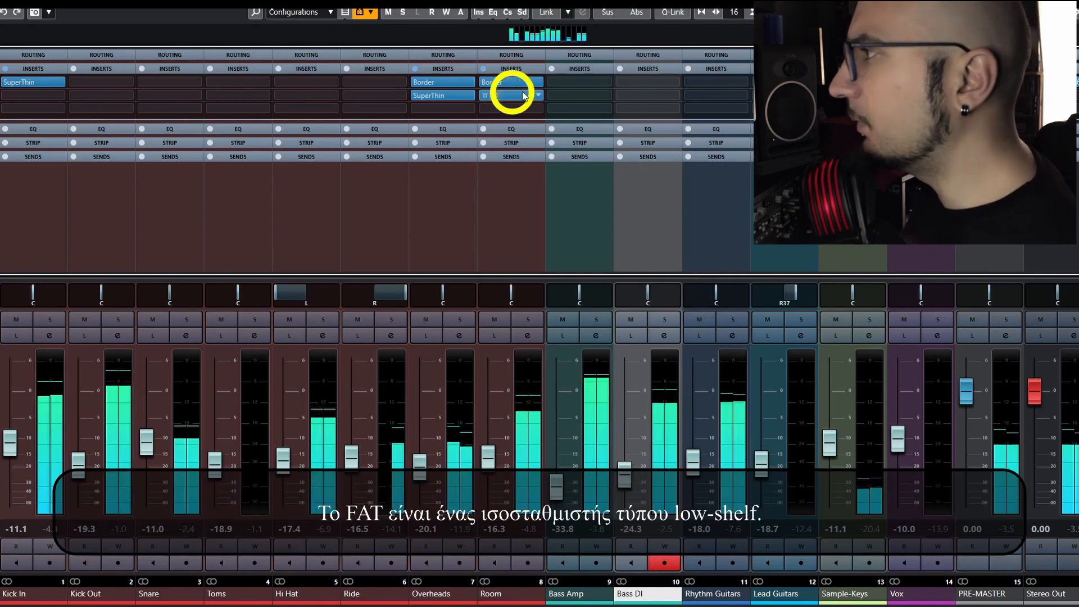
pyautogui.click(677, 83)
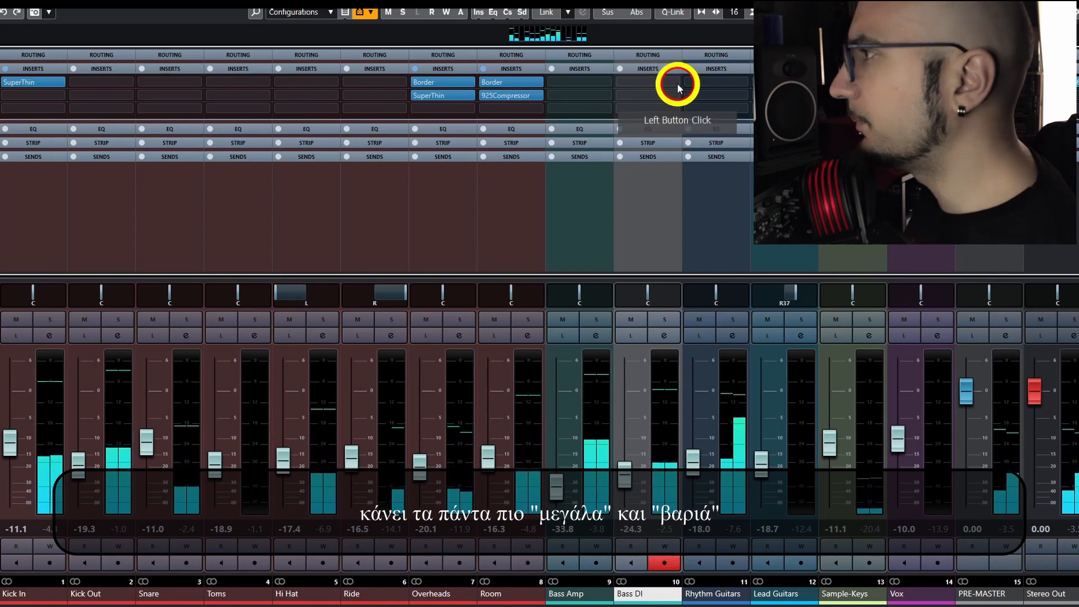
pyautogui.write('fa')
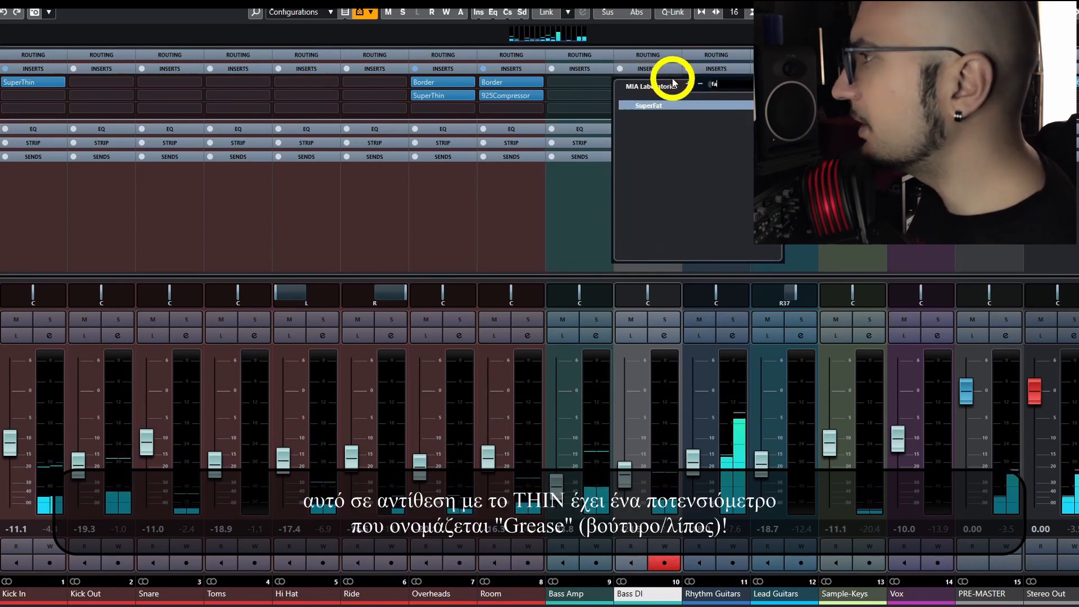
pyautogui.write('t')
pyautogui.press('Return')
# Set the grease of Bass DI's SuperFat to 49% and close the plugin.
pyautogui.moveTo(920, 257); pyautogui.dragTo(655, 164)
pyautogui.click(589, 266)
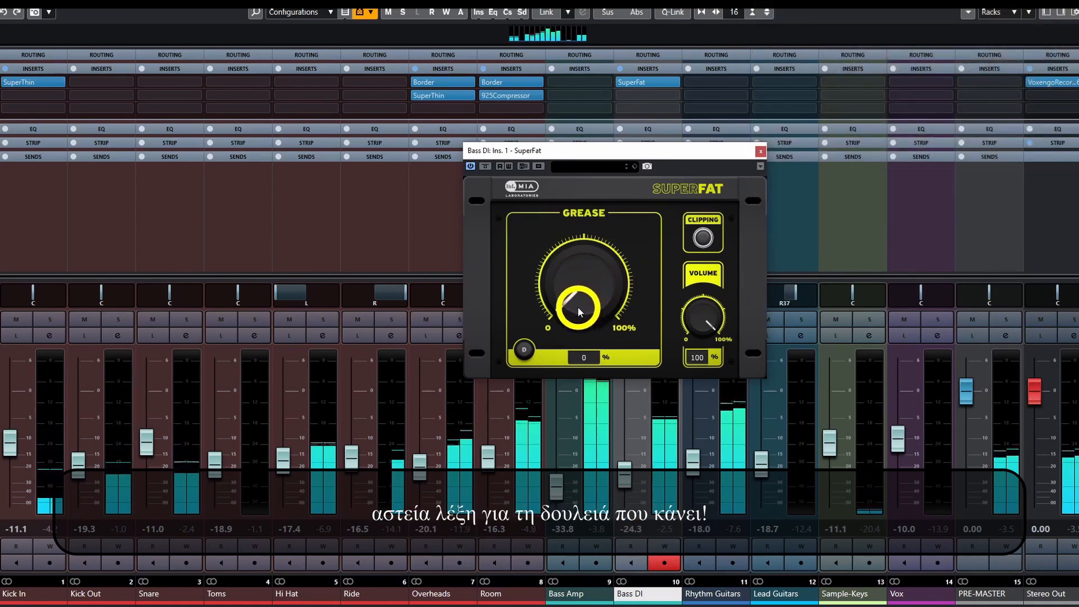
pyautogui.moveTo(592, 305)
pyautogui.mouseDown()
pyautogui.moveTo(603, 251)
pyautogui.moveTo(588, 269)
pyautogui.moveTo(592, 236)
pyautogui.moveTo(615, 271)
pyautogui.moveTo(598, 275)
pyautogui.moveTo(599, 357)
pyautogui.moveTo(595, 292)
pyautogui.mouseUp()
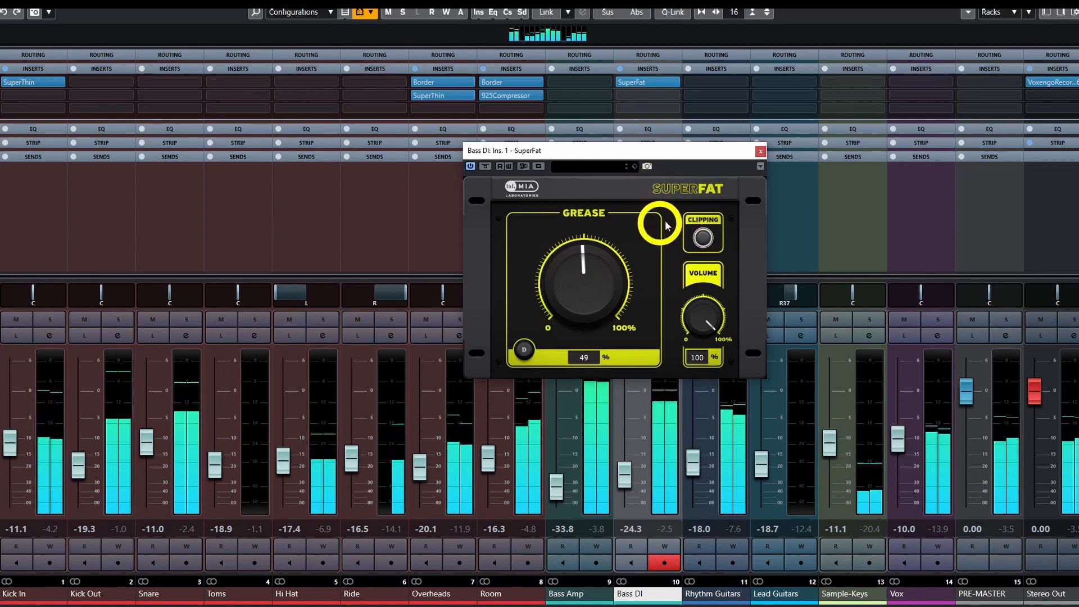
pyautogui.click(761, 152)
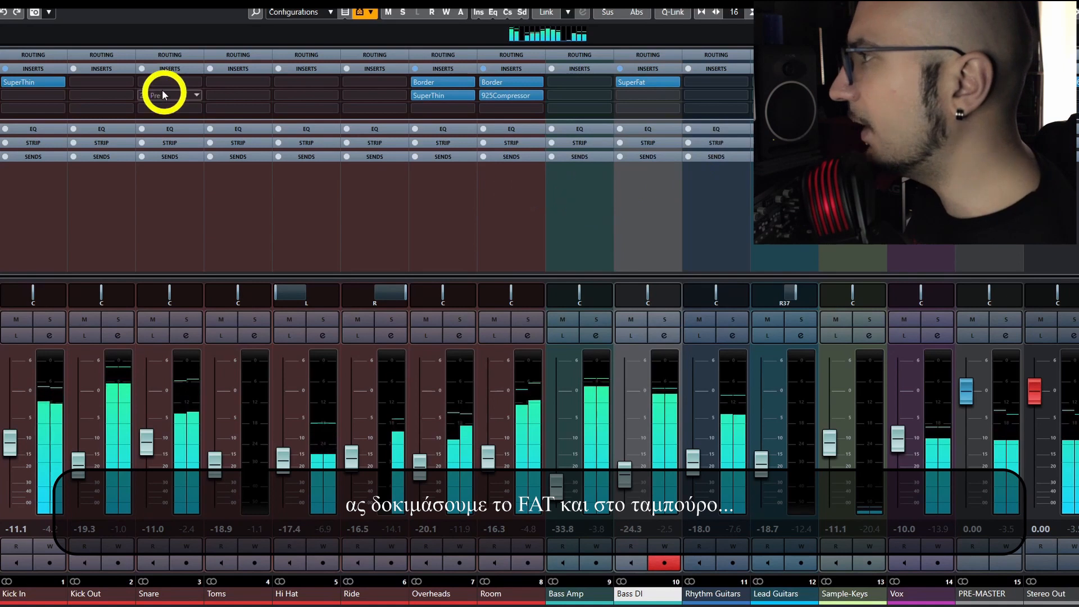
# Load SuperFat in the first insert slot of the Snare channel and set its grease to 12%.
pyautogui.click(194, 83)
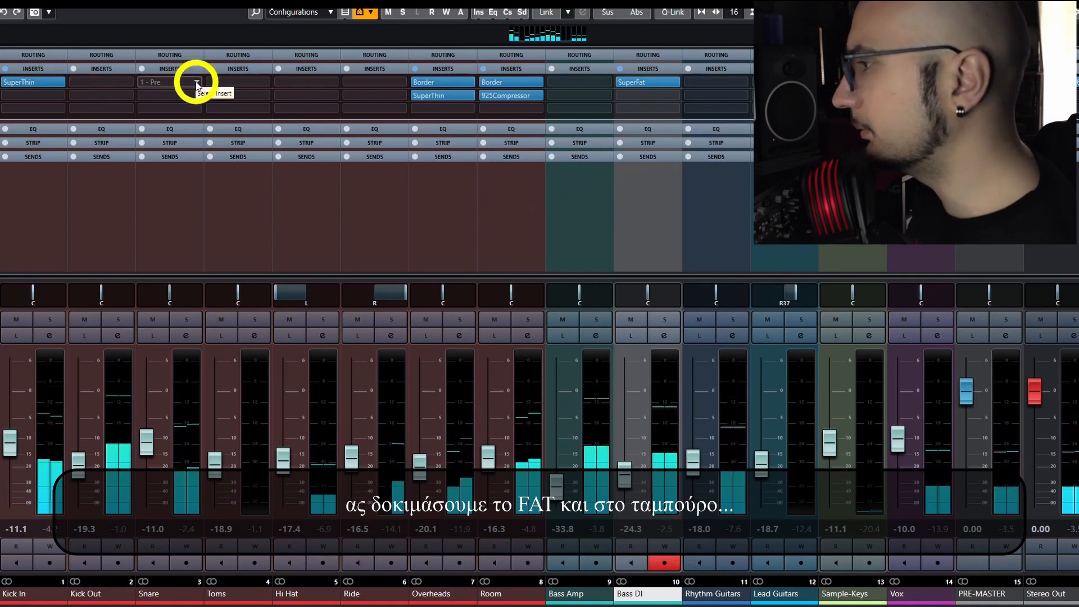
pyautogui.write('fat')
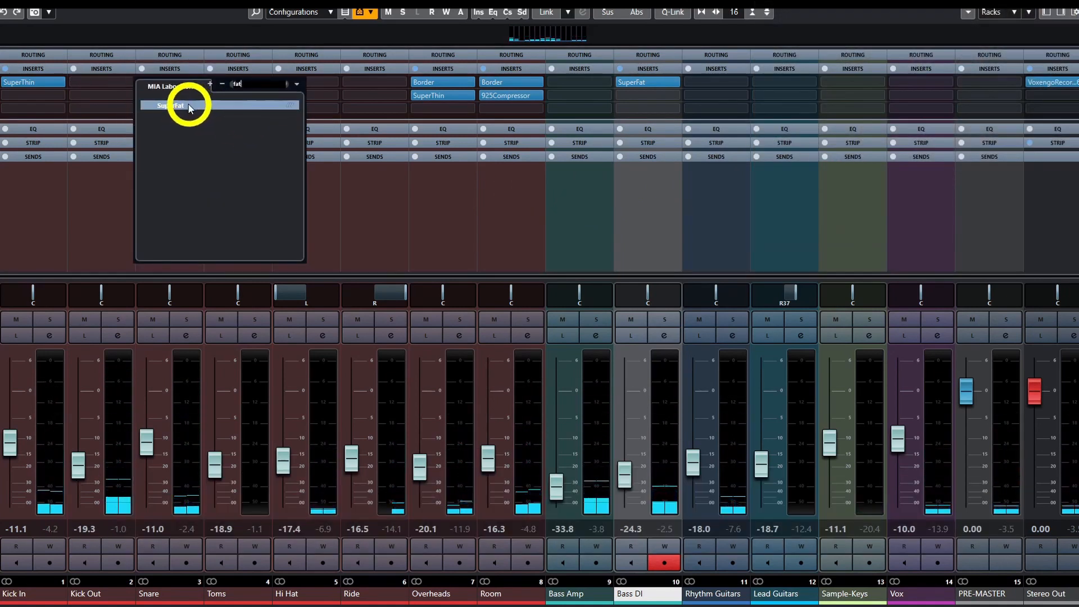
pyautogui.click(189, 106)
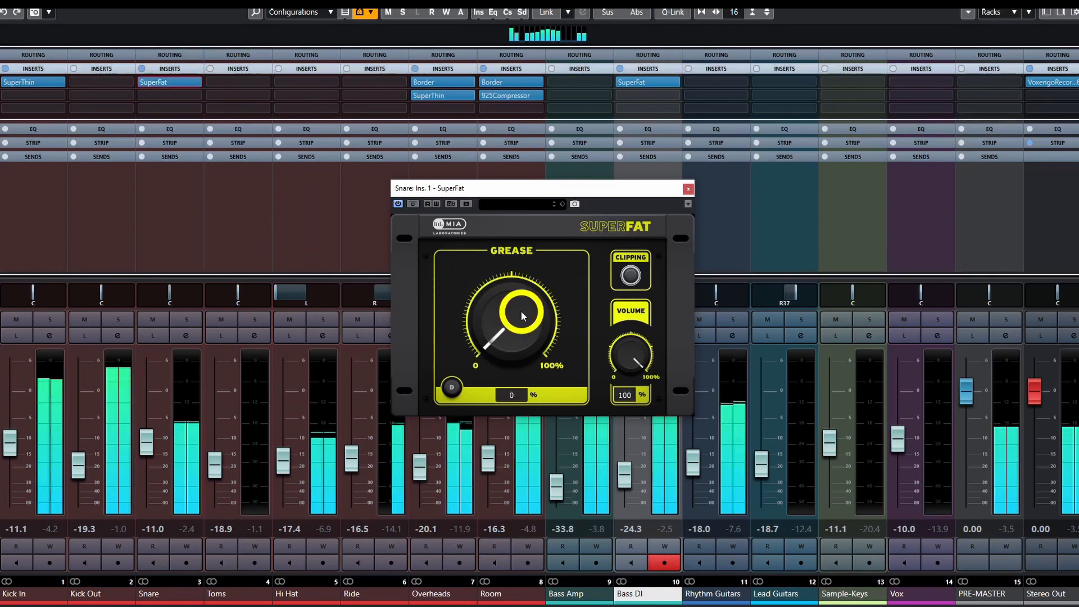
pyautogui.moveTo(521, 325); pyautogui.dragTo(448, 212)
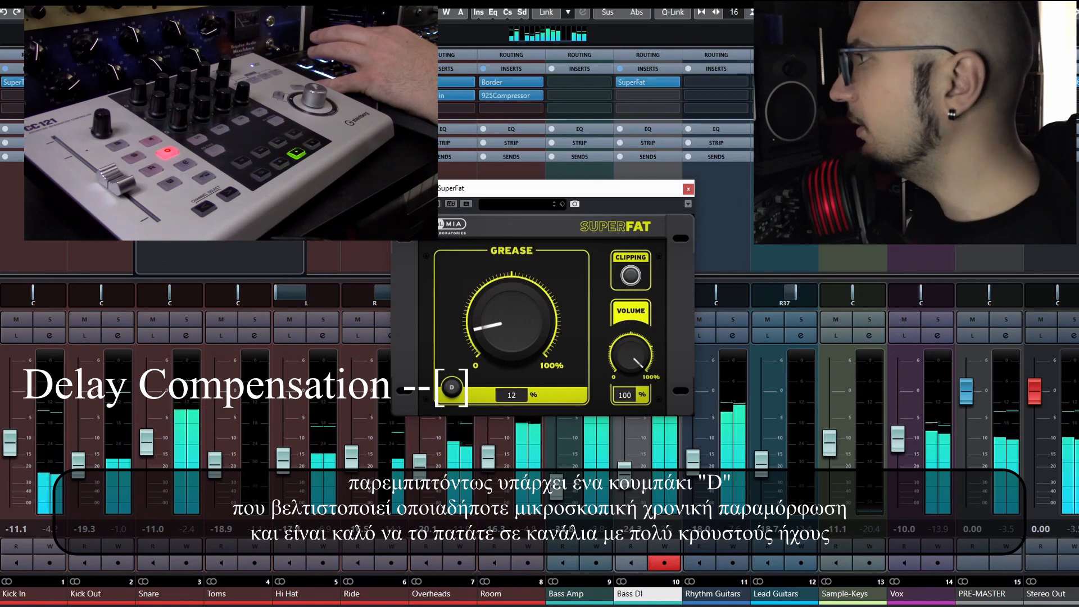
# Load SuperThin in the Snare's second insert slot, adjust its skimming and close both Snare plugins.
pyautogui.click(191, 133)
pyautogui.moveTo(527, 319)
pyautogui.mouseDown()
pyautogui.moveTo(531, 265)
pyautogui.moveTo(514, 318)
pyautogui.mouseUp()
pyautogui.click(688, 190)
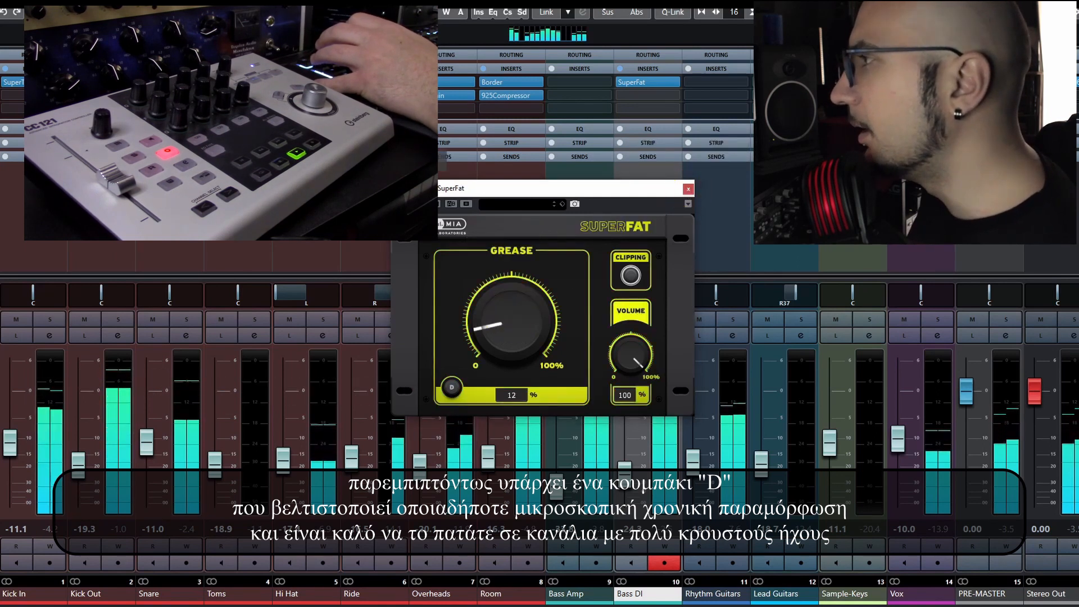
pyautogui.click(685, 189)
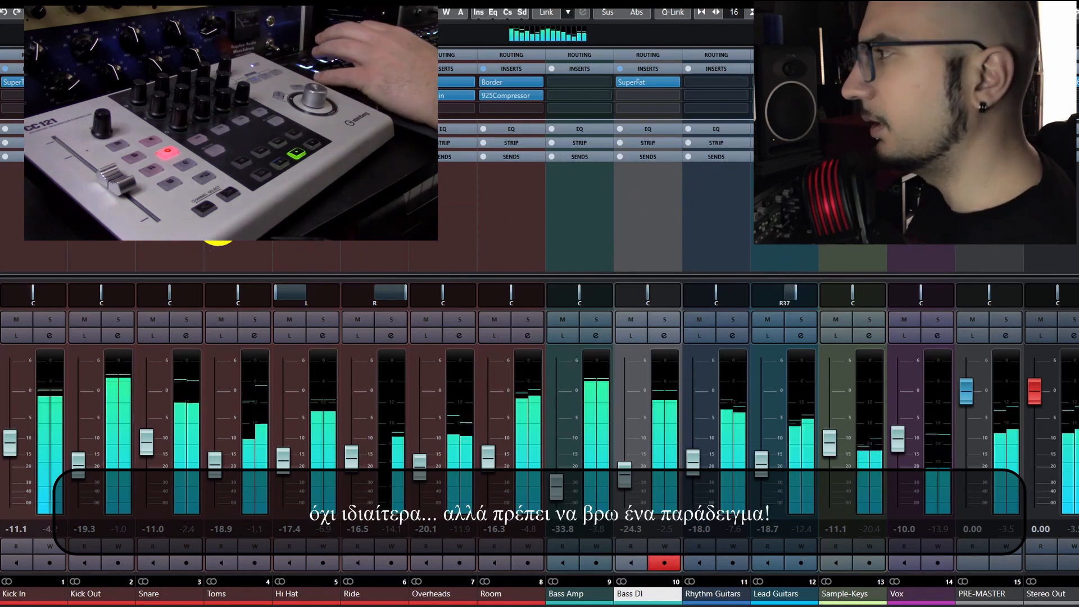
pyautogui.click(176, 222)
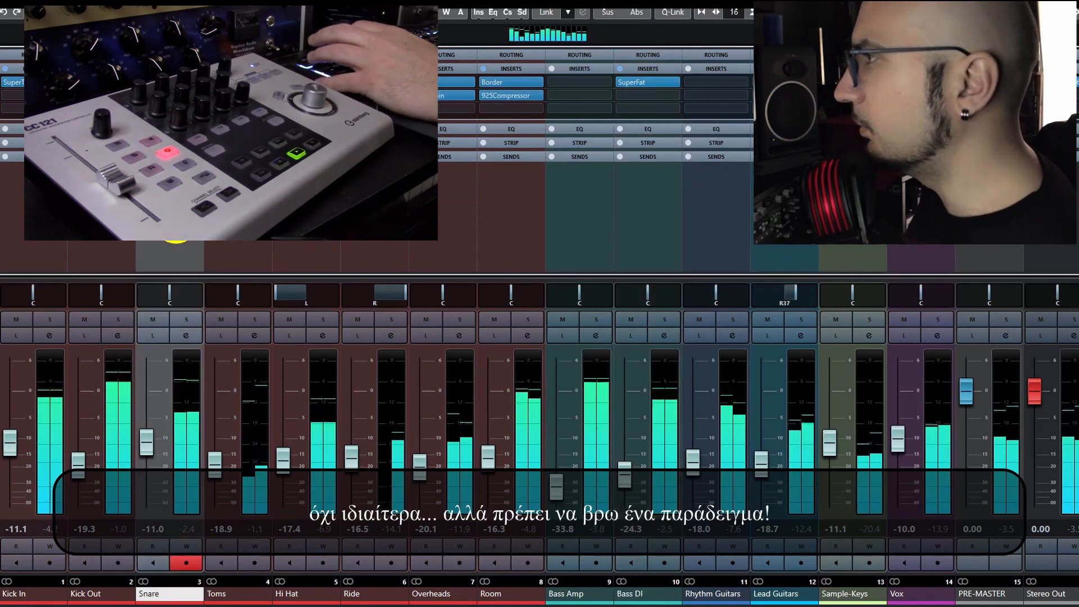
pyautogui.click(187, 336)
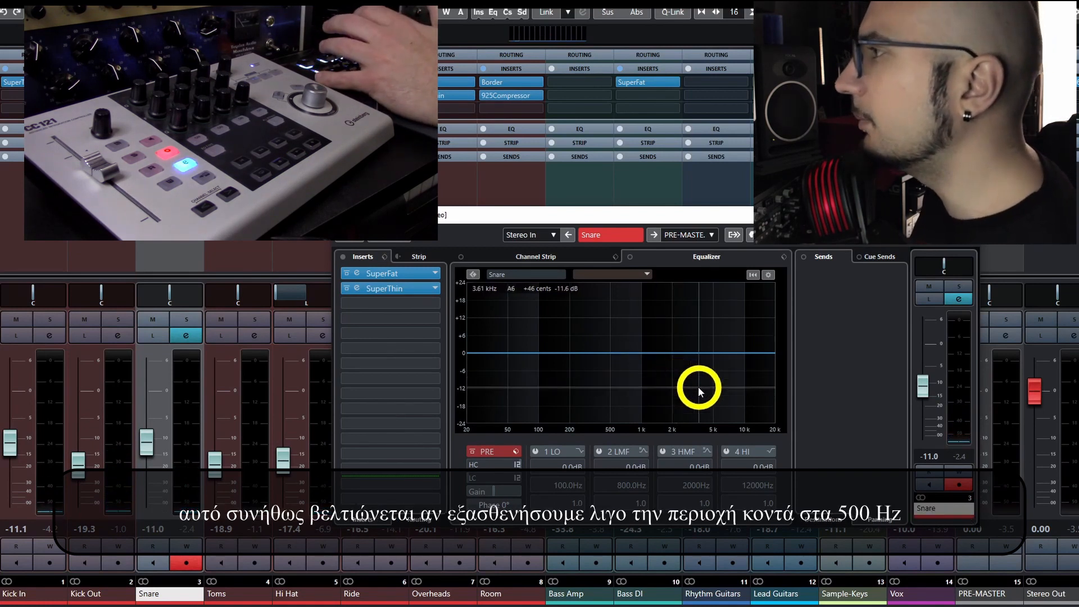
pyautogui.click(668, 356)
pyautogui.moveTo(670, 357); pyautogui.dragTo(608, 364)
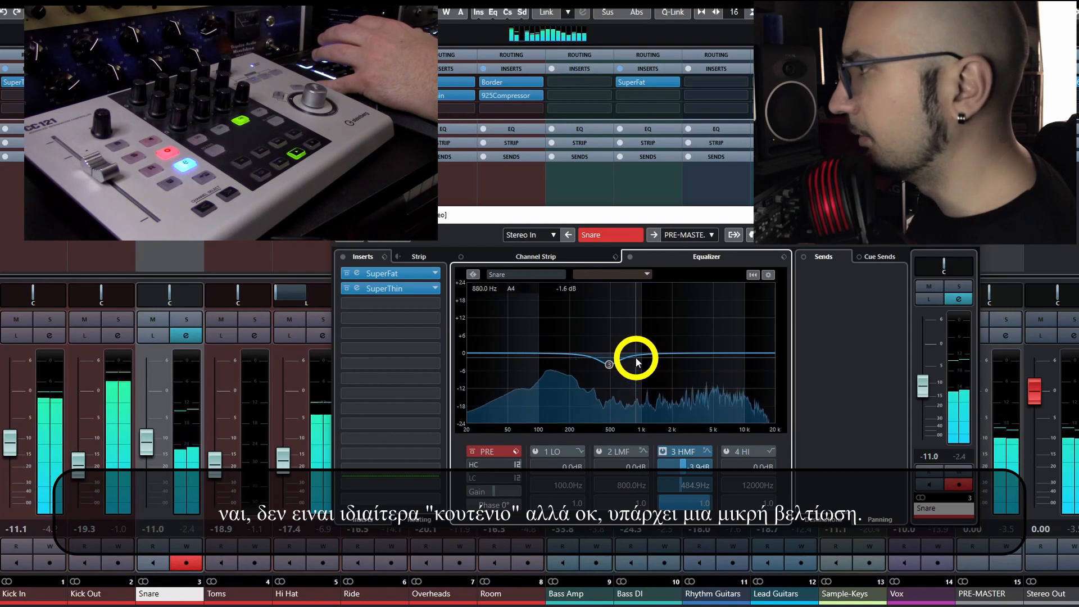
pyautogui.moveTo(609, 365)
pyautogui.mouseDown()
pyautogui.moveTo(607, 317)
pyautogui.moveTo(609, 326)
pyautogui.moveTo(593, 324)
pyautogui.moveTo(596, 364)
pyautogui.mouseUp()
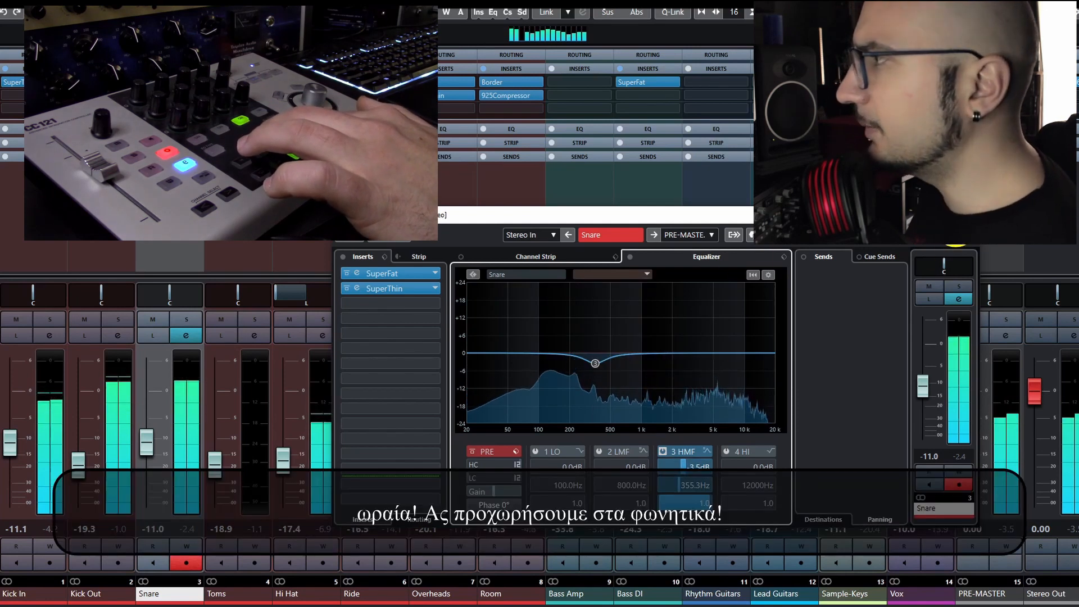
pyautogui.click(966, 215)
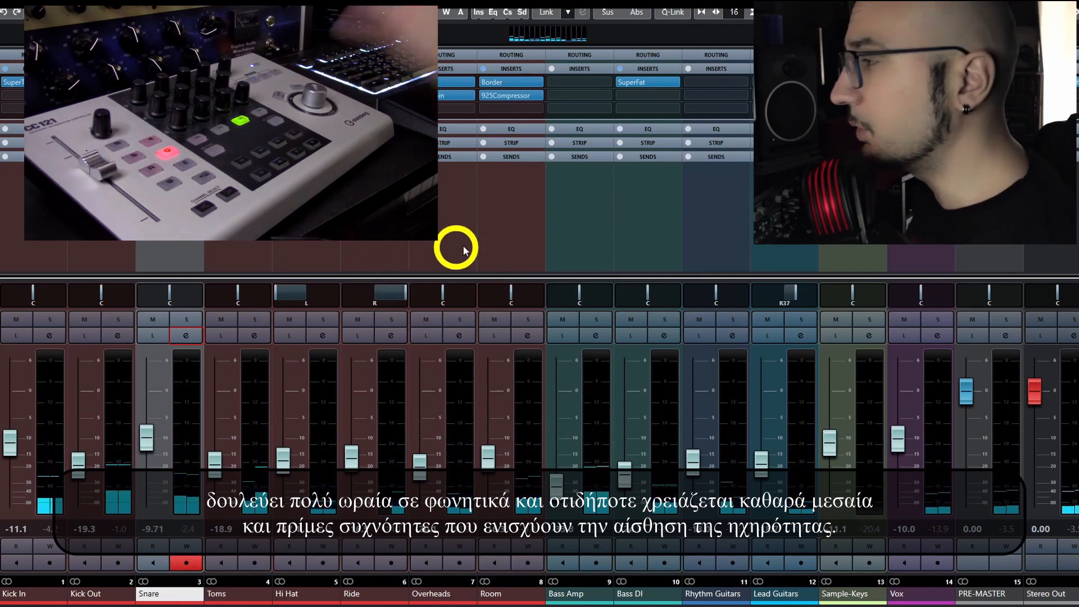
# Solo the Vox channel and load SuperMuscle in its first insert slot.
pyautogui.click(938, 319)
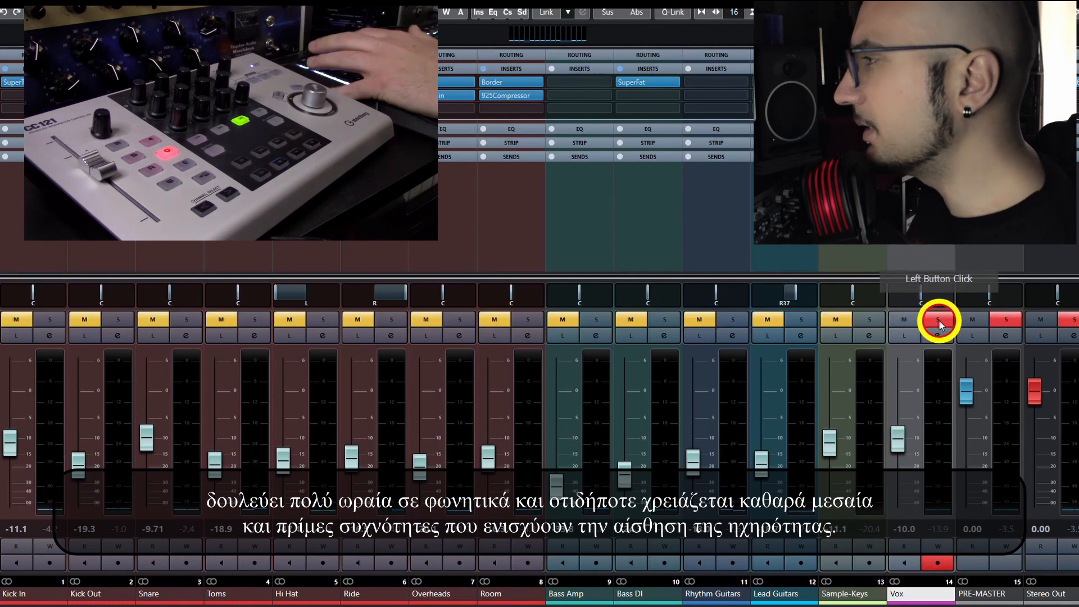
pyautogui.press('space')
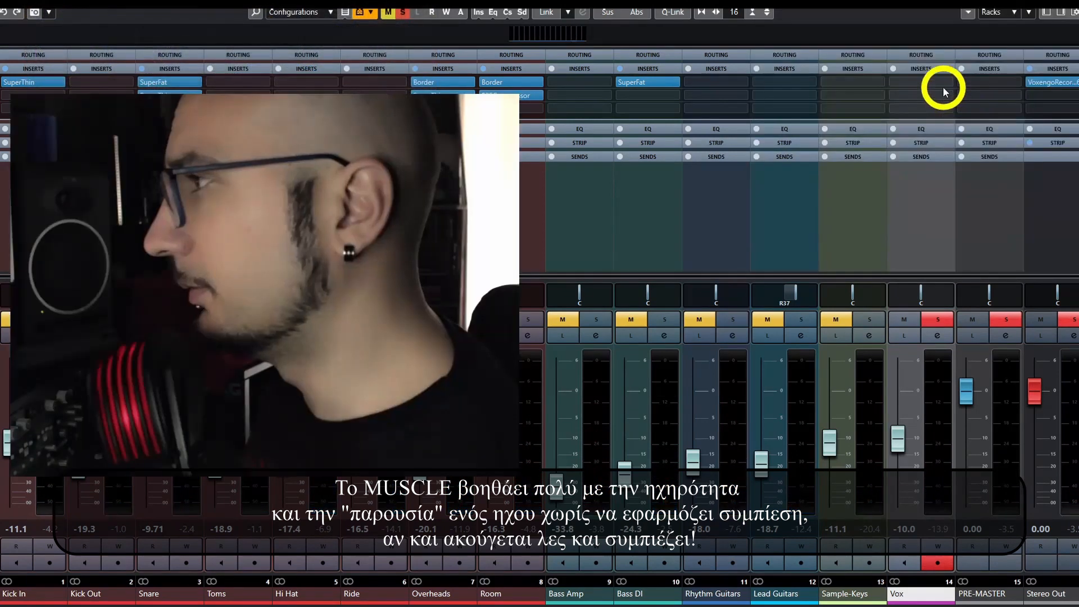
pyautogui.click(943, 84)
pyautogui.write('muscle')
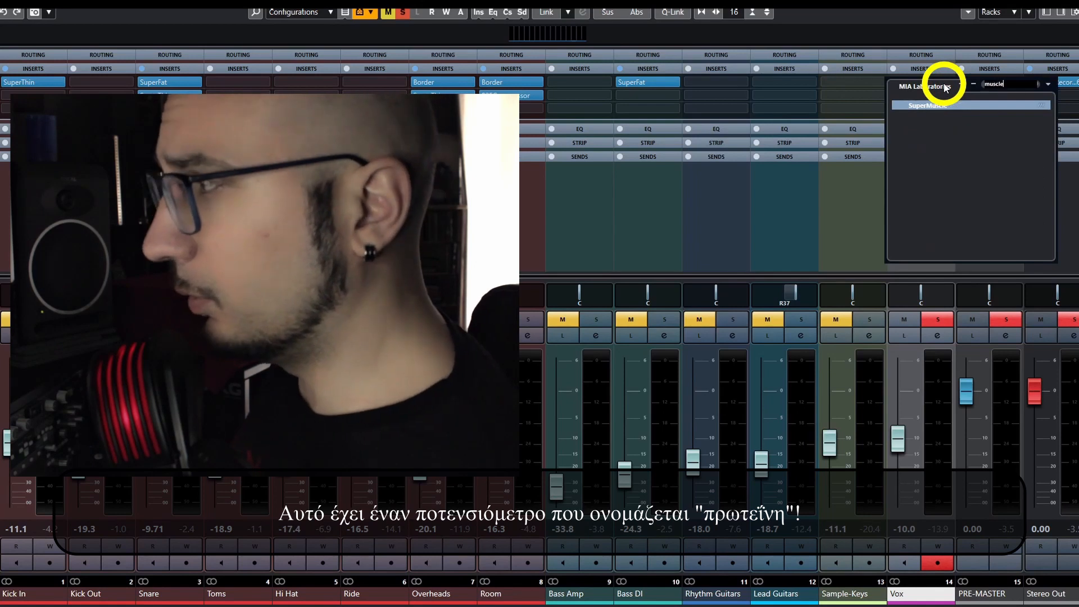
pyautogui.press('Return')
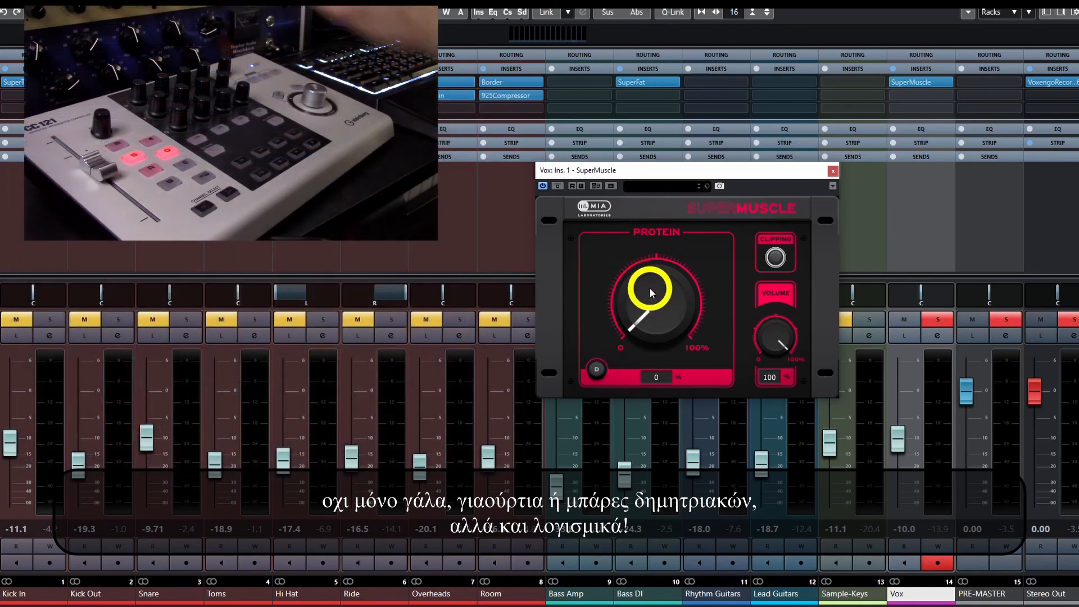
# Start playback and raise the protein of the Vox channel's SuperMuscle to 35%.
pyautogui.press('space')
pyautogui.moveTo(662, 294); pyautogui.dragTo(669, 255)
pyautogui.moveTo(659, 308)
pyautogui.mouseDown()
pyautogui.moveTo(656, 340)
pyautogui.moveTo(665, 295)
pyautogui.moveTo(663, 308)
pyautogui.mouseUp()
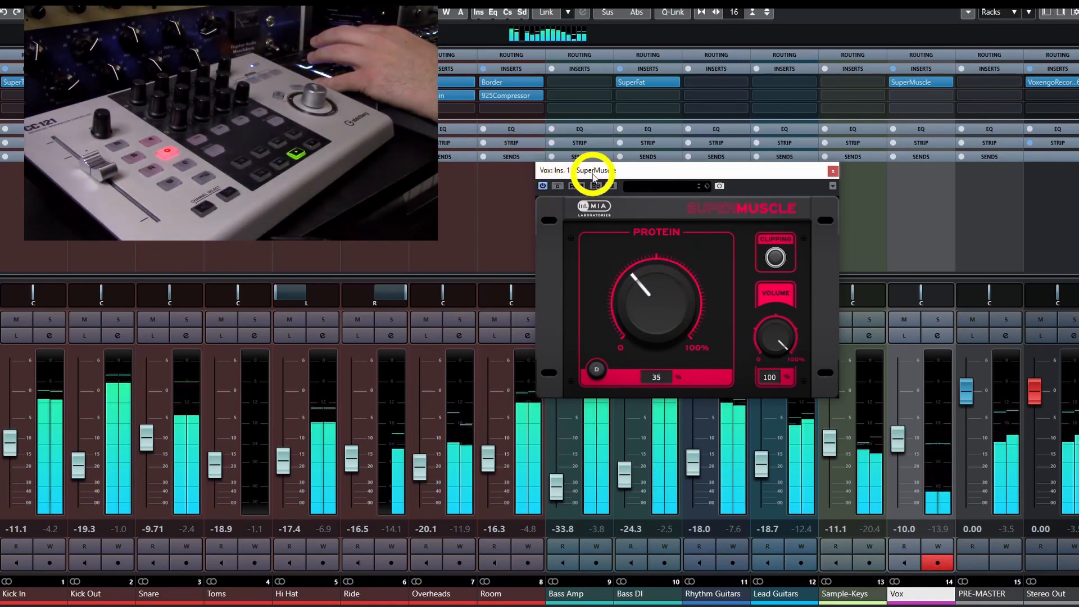
# Compare the vocal with SuperMuscle bypassed and active, and fine-tune its protein.
pyautogui.moveTo(593, 176); pyautogui.dragTo(564, 185)
pyautogui.click(514, 196)
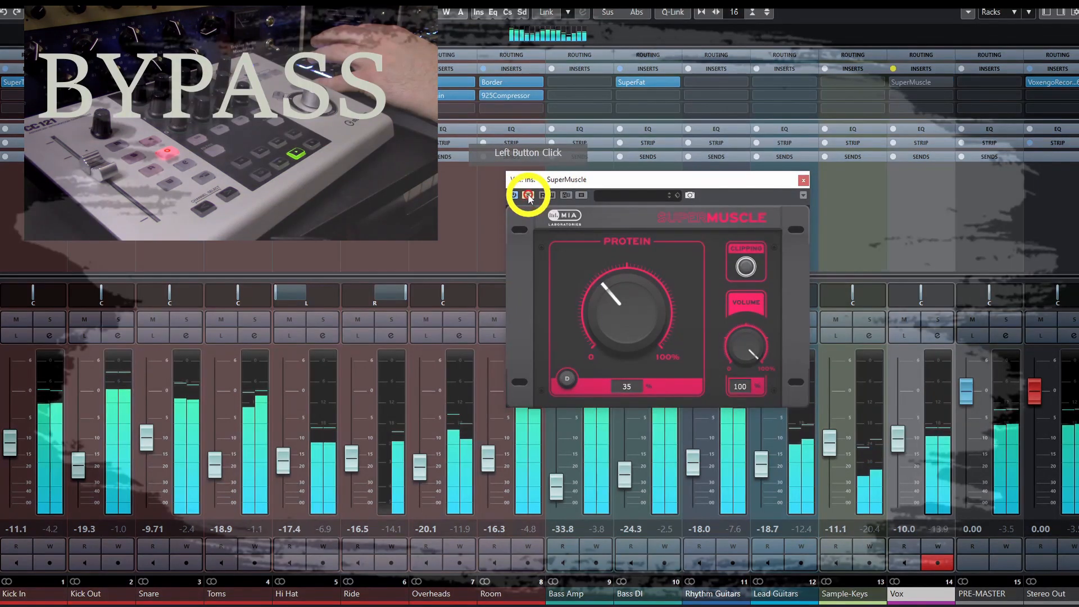
pyautogui.click(529, 196)
pyautogui.click(637, 308)
pyautogui.moveTo(637, 308)
pyautogui.mouseDown()
pyautogui.moveTo(632, 363)
pyautogui.moveTo(639, 313)
pyautogui.mouseUp()
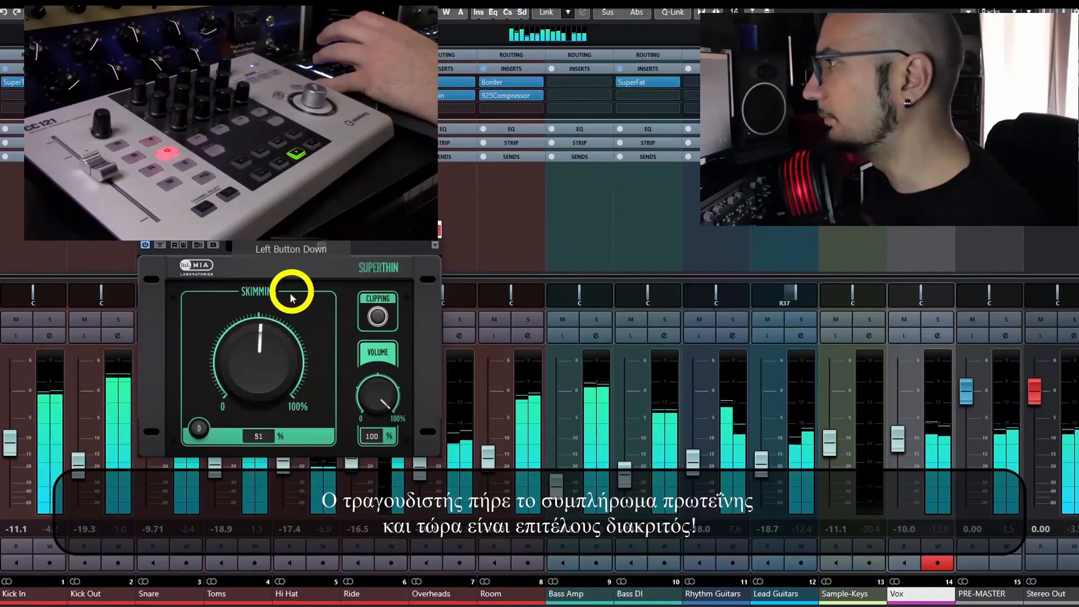
# Set the skimming of the Vox channel's SuperThin to 21% and close the plugin.
pyautogui.moveTo(292, 298); pyautogui.dragTo(274, 354)
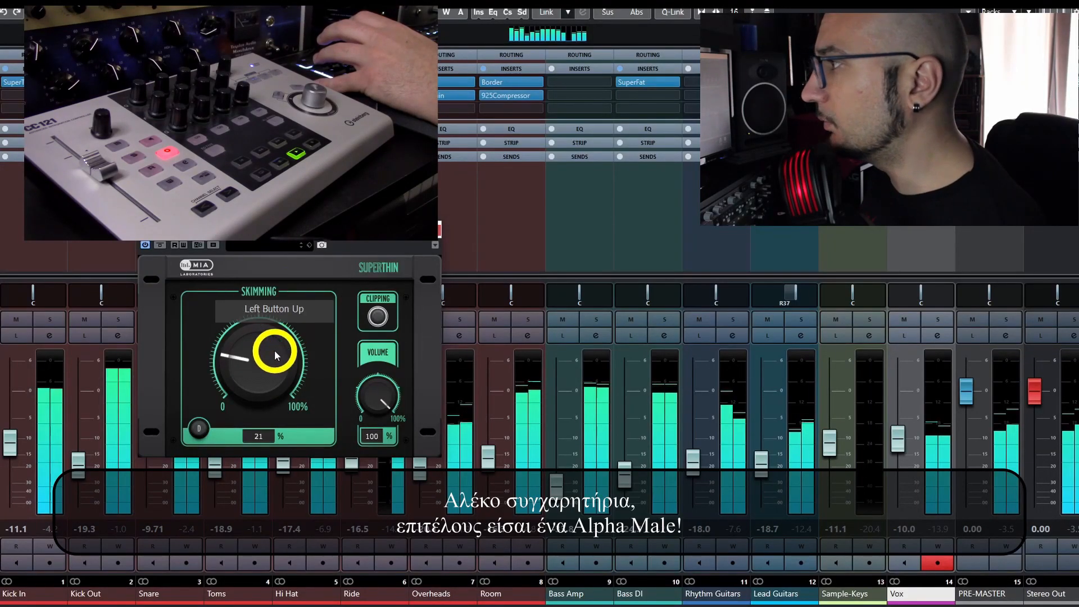
pyautogui.click(440, 227)
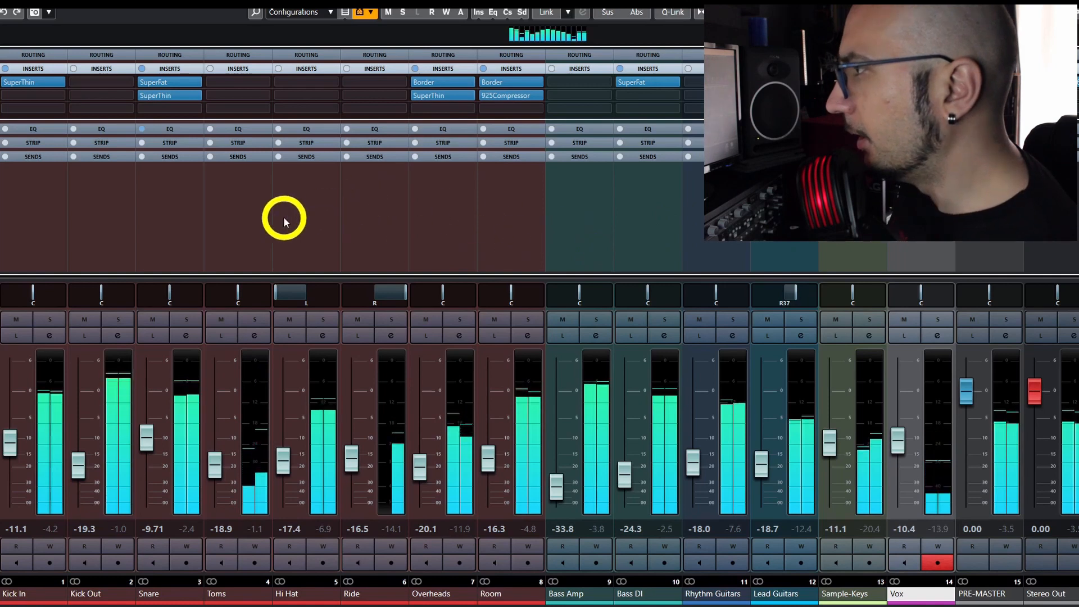
# Load Border in the first insert slot of the Toms channel and close its window.
pyautogui.click(251, 211)
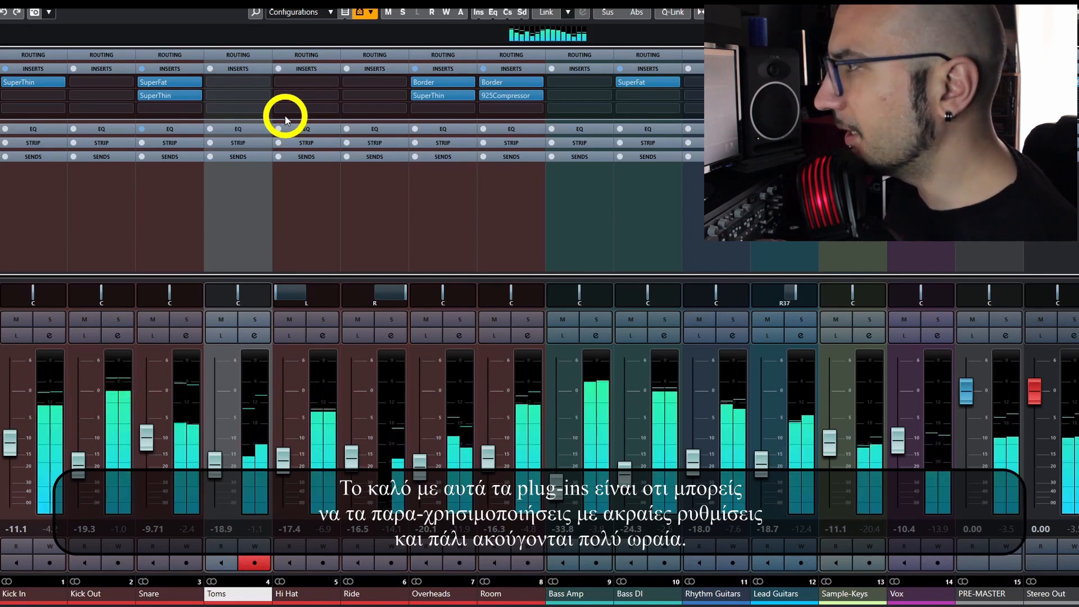
pyautogui.click(264, 84)
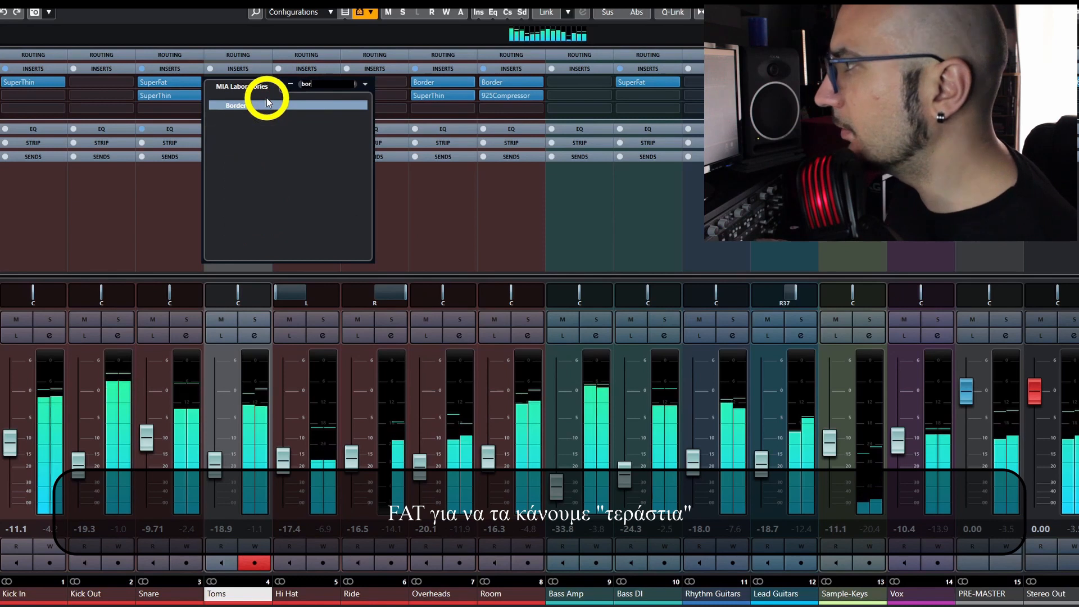
pyautogui.click(267, 104)
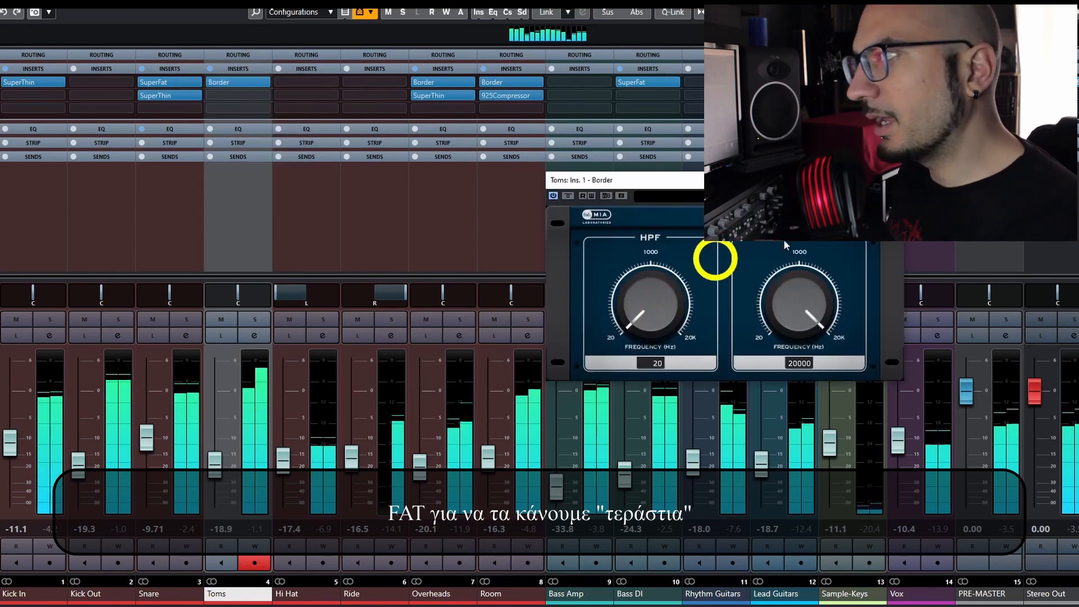
pyautogui.click(891, 180)
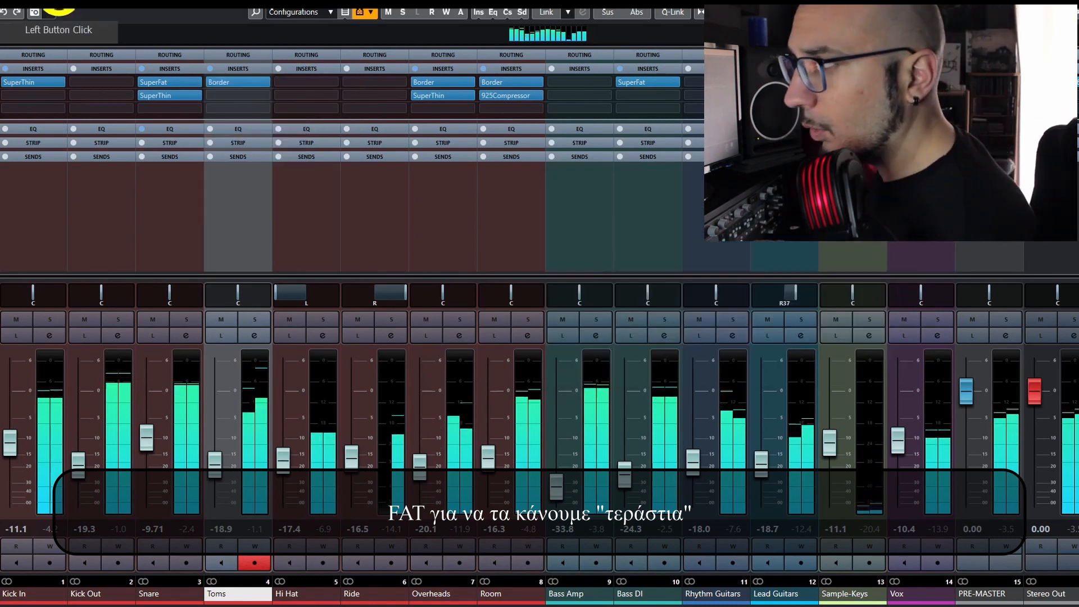
# Replace Border in the Toms' first insert slot with SuperFat, set its grease to 26% and close it.
pyautogui.click(266, 83)
pyautogui.click(261, 84)
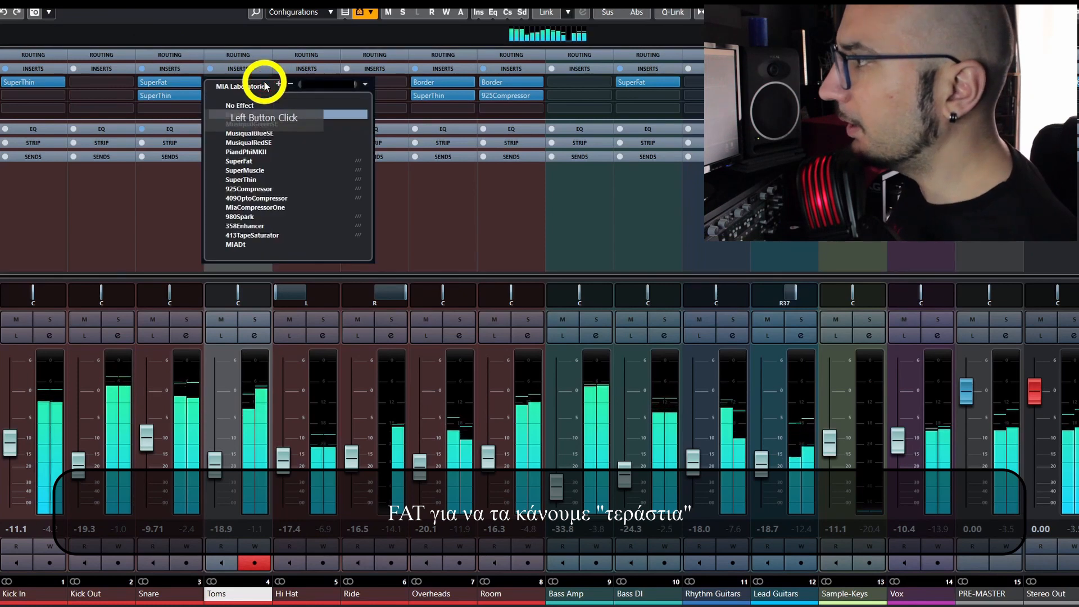
pyautogui.write('fat')
pyautogui.press('Return')
pyautogui.moveTo(534, 339); pyautogui.dragTo(533, 304)
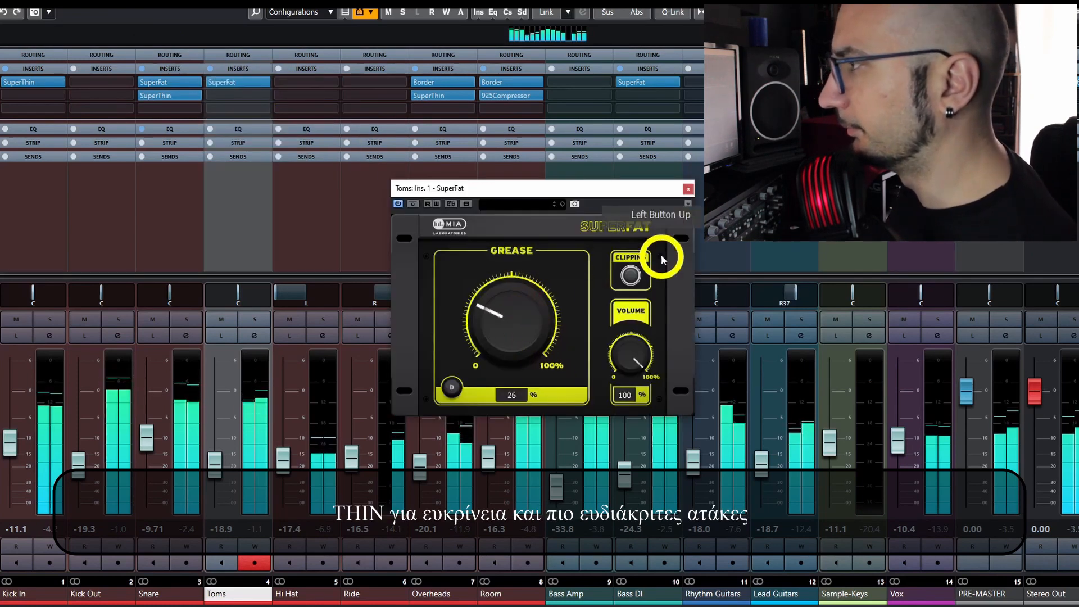
pyautogui.click(688, 188)
# Load SuperMuscle in the Toms' second insert slot, set protein to 10% and volume to 92%, and close it.
pyautogui.click(262, 101)
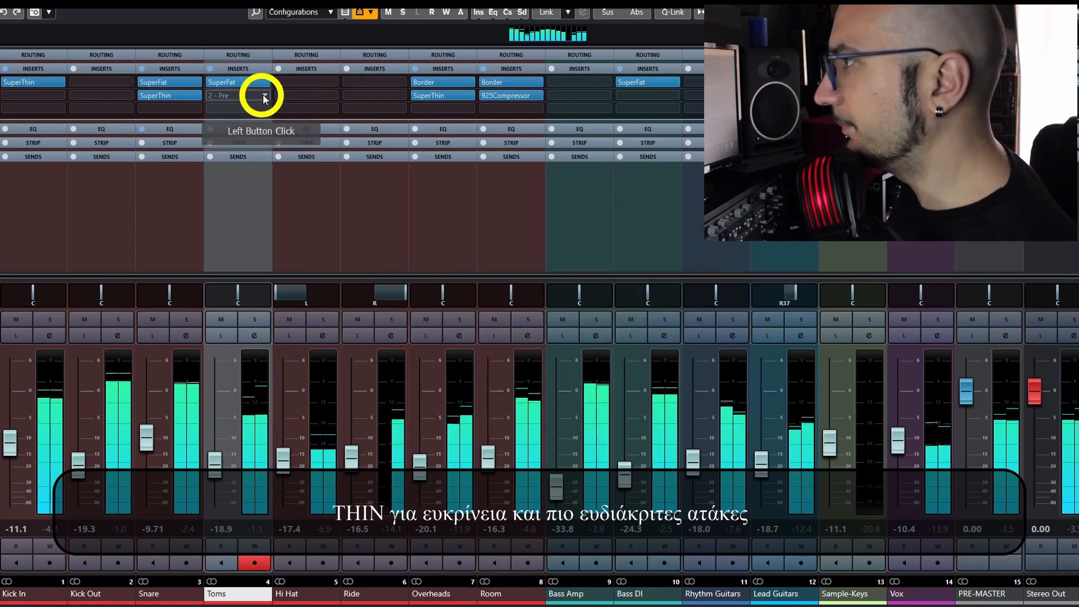
pyautogui.write('muscle')
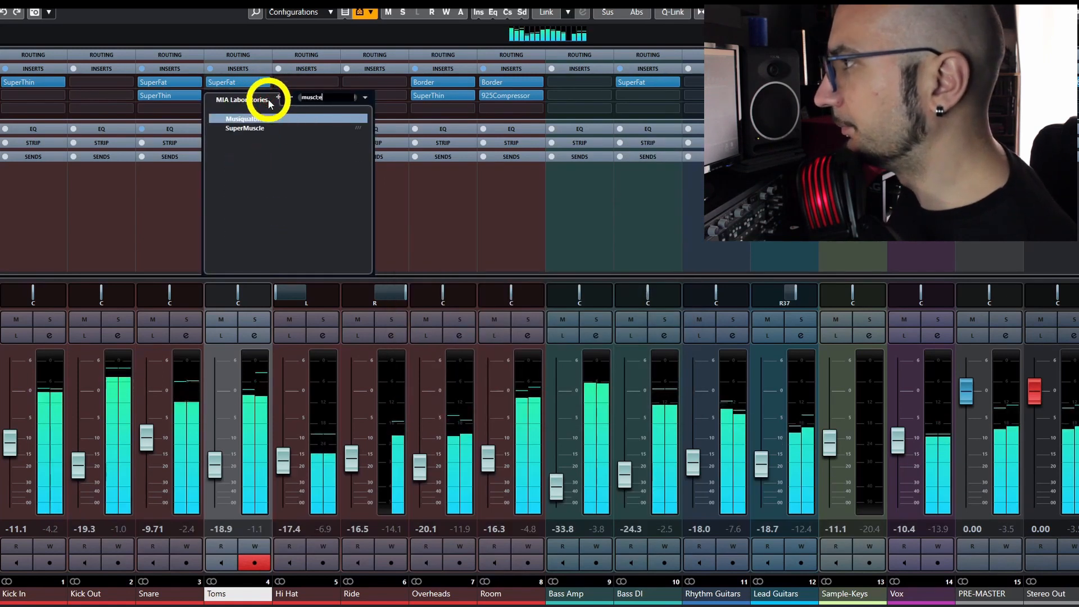
pyautogui.press('Return')
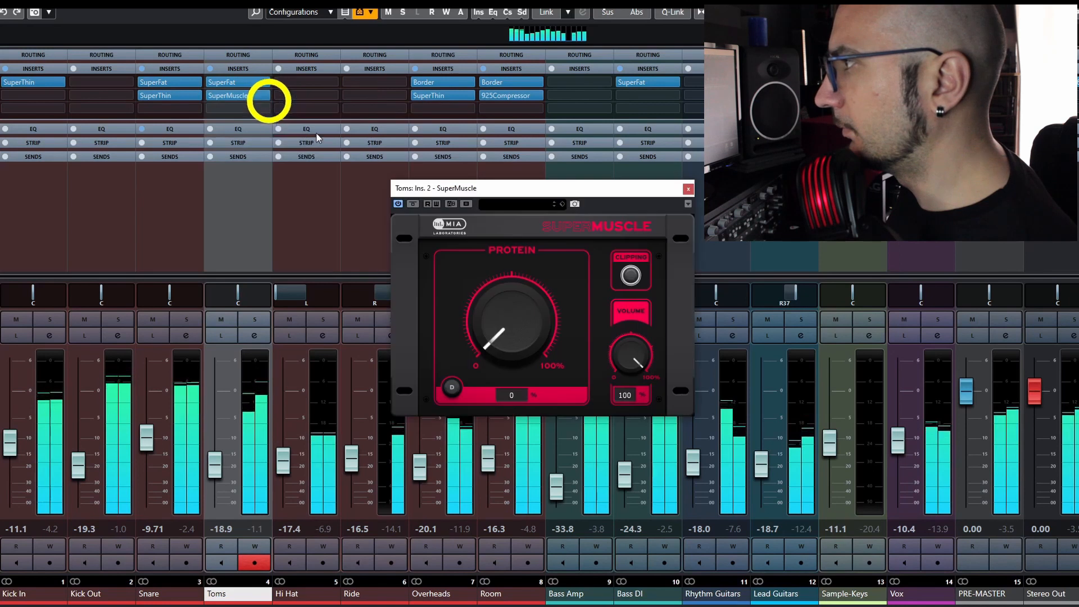
pyautogui.moveTo(526, 274); pyautogui.dragTo(517, 325)
pyautogui.click(631, 277)
pyautogui.click(513, 307)
pyautogui.click(688, 204)
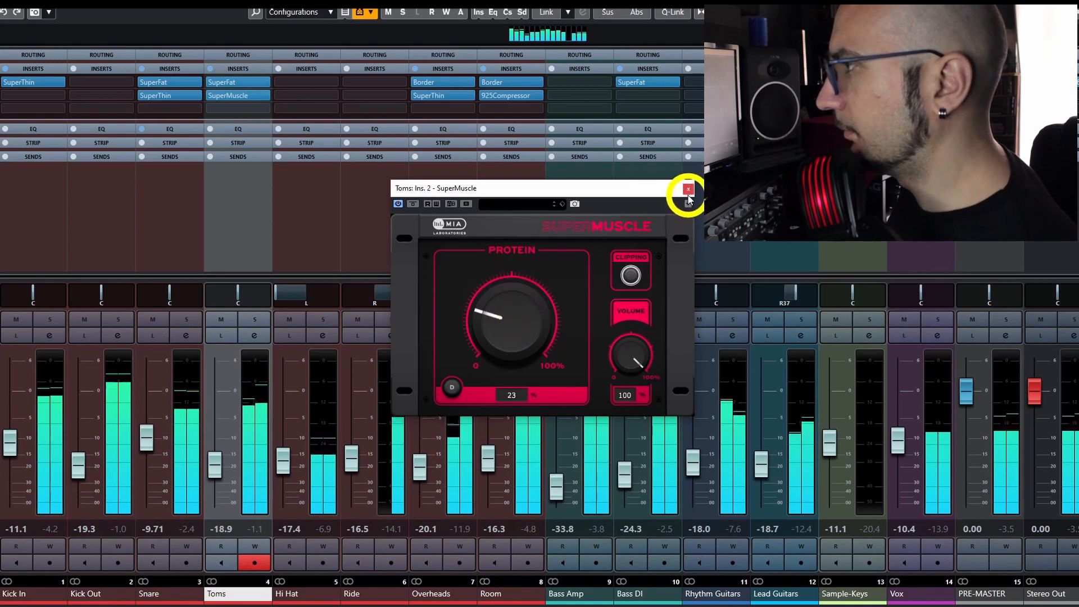
pyautogui.moveTo(517, 325); pyautogui.dragTo(514, 344)
pyautogui.moveTo(633, 368); pyautogui.dragTo(620, 350)
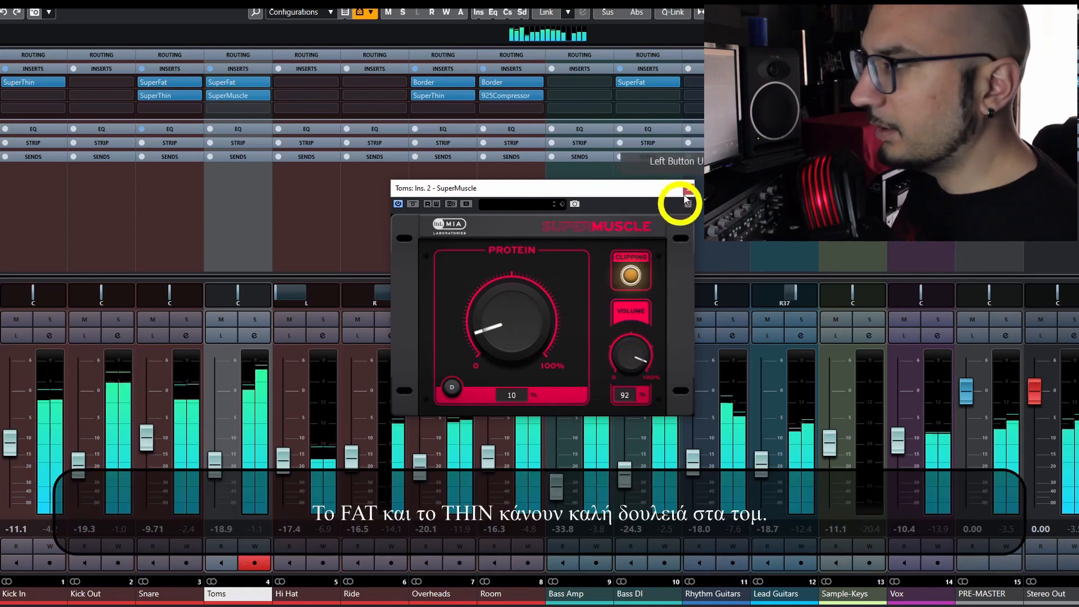
pyautogui.click(687, 189)
# Load SuperThin in the Toms' third insert slot, set its skimming to 22% and close it.
pyautogui.click(248, 110)
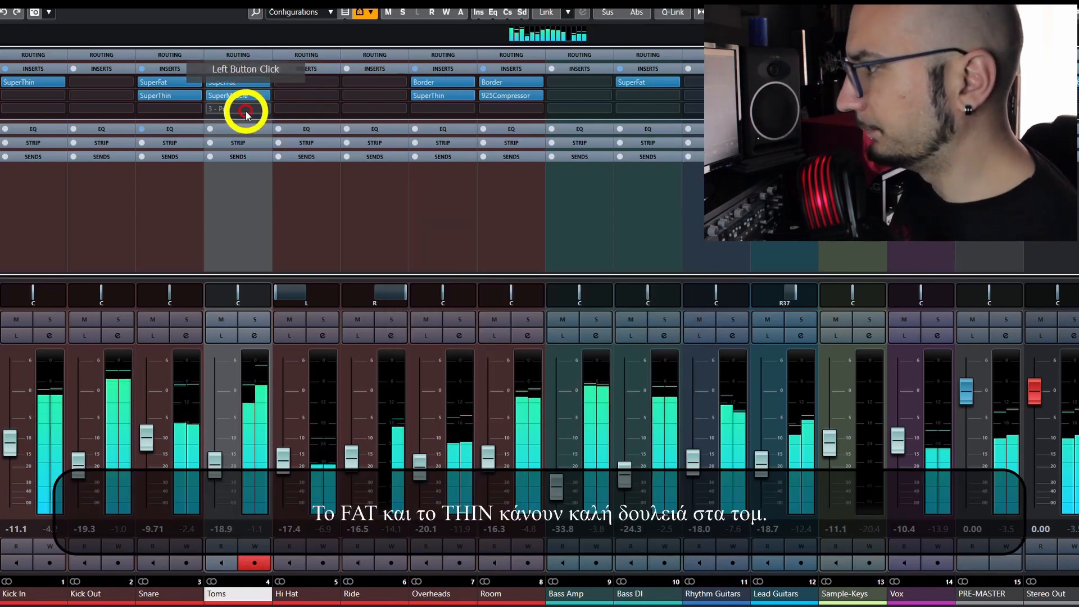
pyautogui.write('thin')
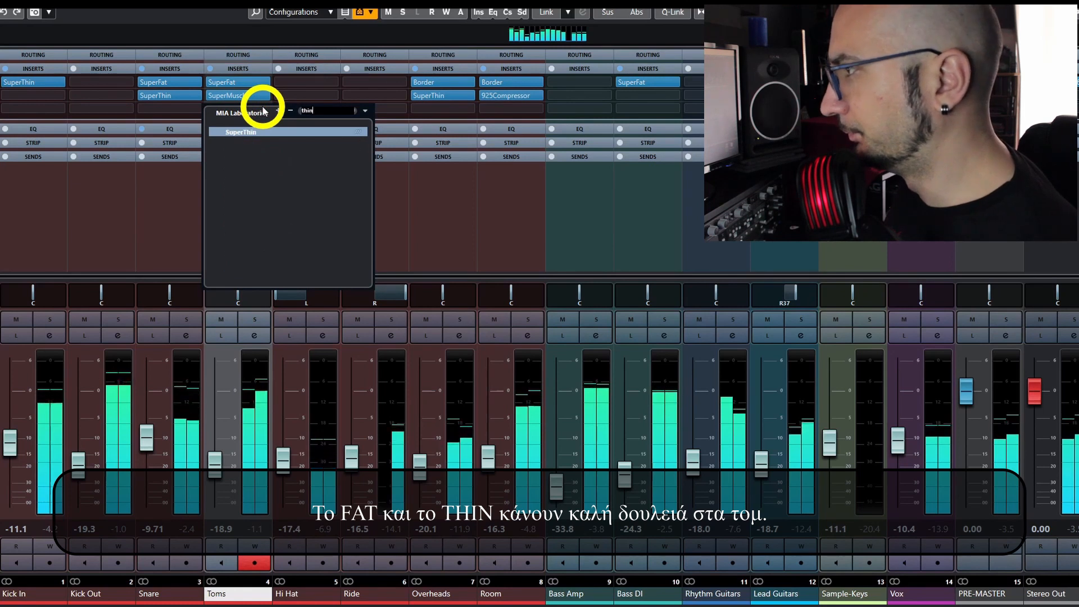
pyautogui.press('Return')
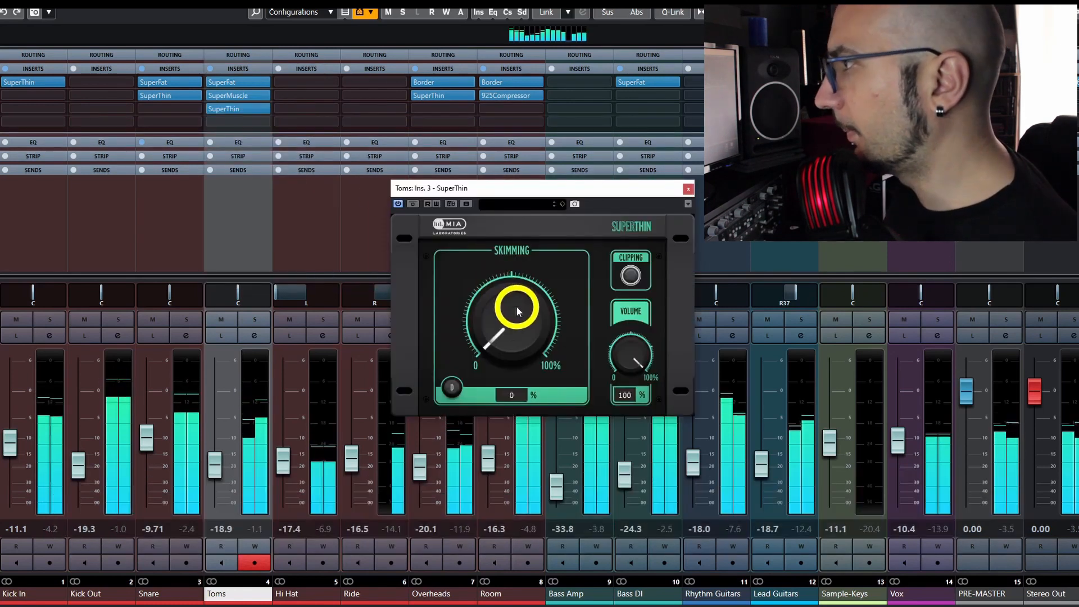
pyautogui.moveTo(516, 305); pyautogui.dragTo(532, 283)
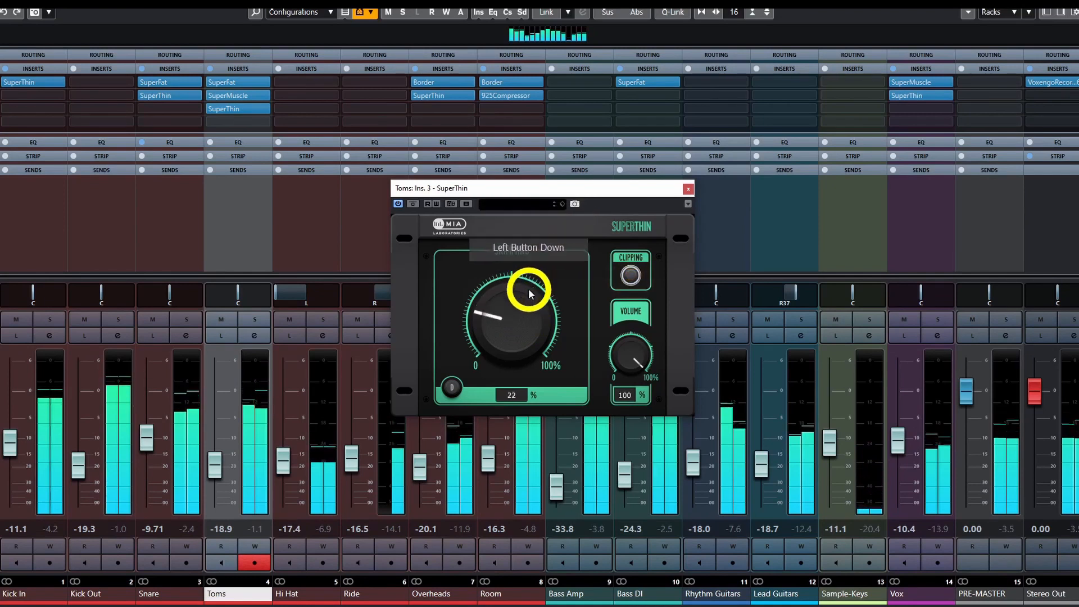
pyautogui.click(683, 193)
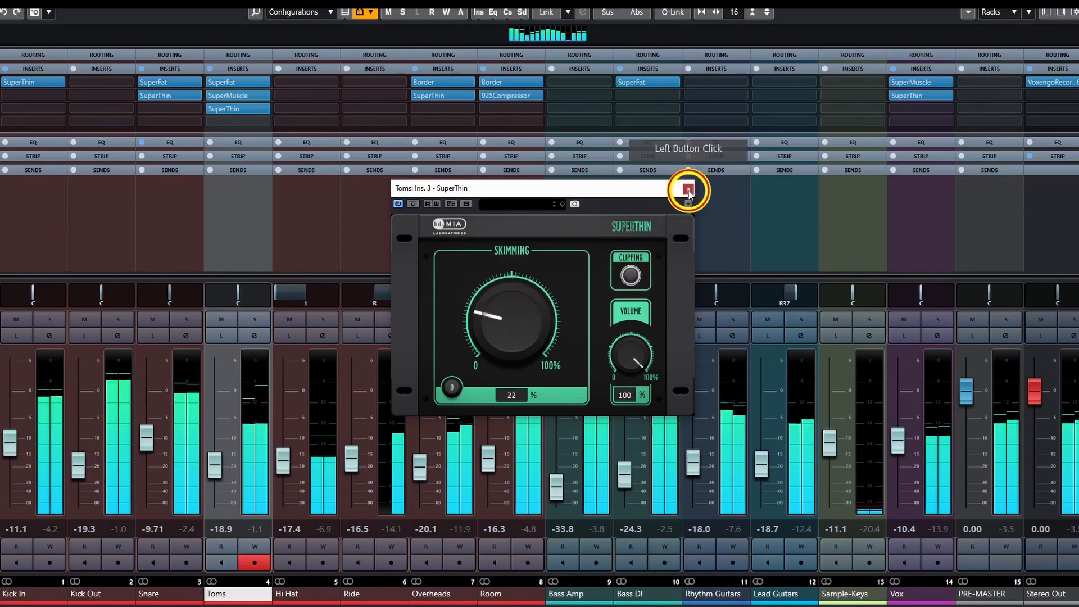
# Reopen the Toms' SuperMuscle, raise its protein to 19% and close it.
pyautogui.click(353, 235)
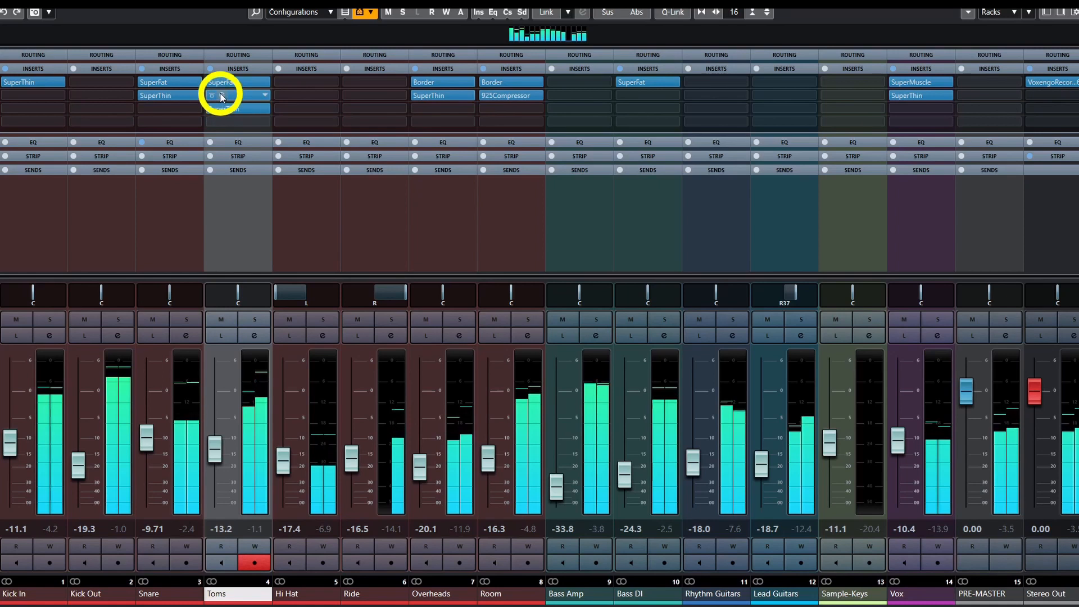
pyautogui.click(220, 95)
pyautogui.moveTo(501, 329)
pyautogui.mouseDown()
pyautogui.moveTo(508, 306)
pyautogui.moveTo(502, 316)
pyautogui.mouseUp()
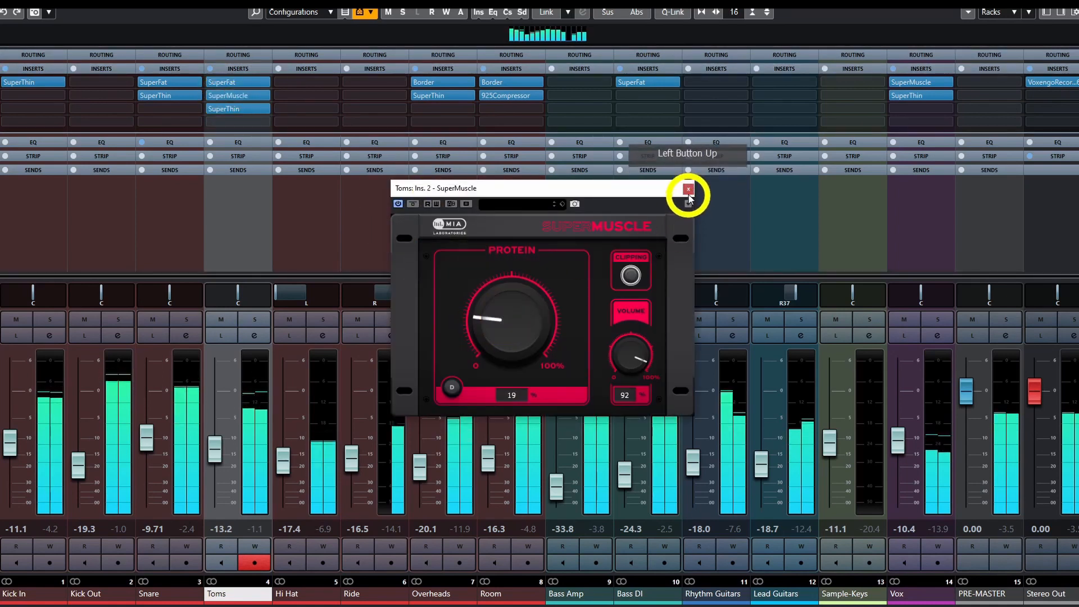
pyautogui.click(688, 189)
# Reopen the Toms' SuperThin, readjust its skimming and close it.
pyautogui.click(239, 108)
pyautogui.click(427, 278)
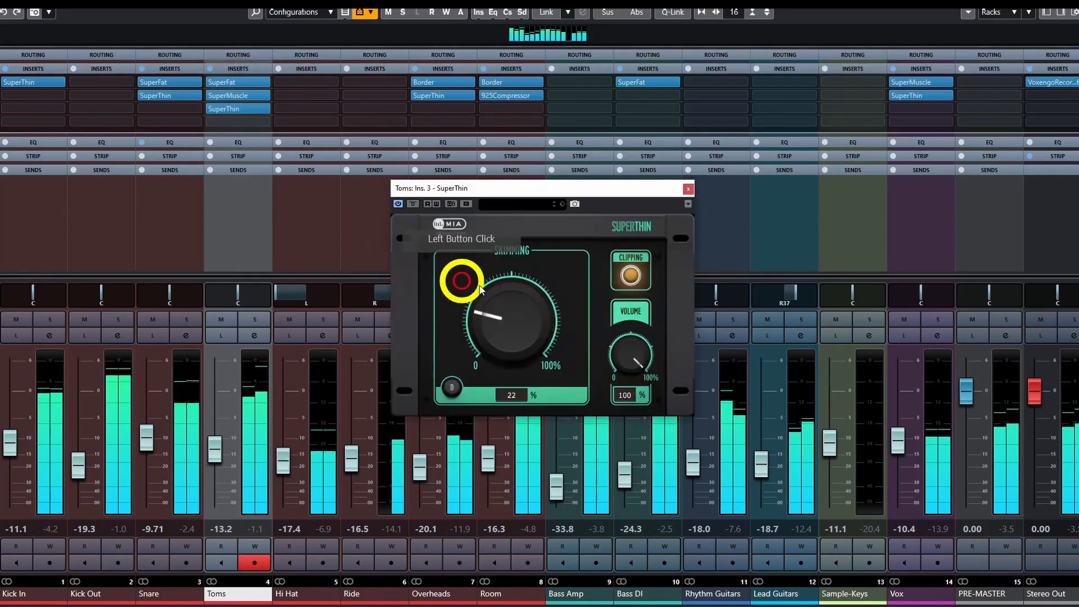
pyautogui.moveTo(508, 293); pyautogui.dragTo(572, 335)
pyautogui.click(688, 190)
# Set the volume of the Toms' SuperFat to 89%, close it and lower the Toms fader to -14.0 dB.
pyautogui.click(220, 83)
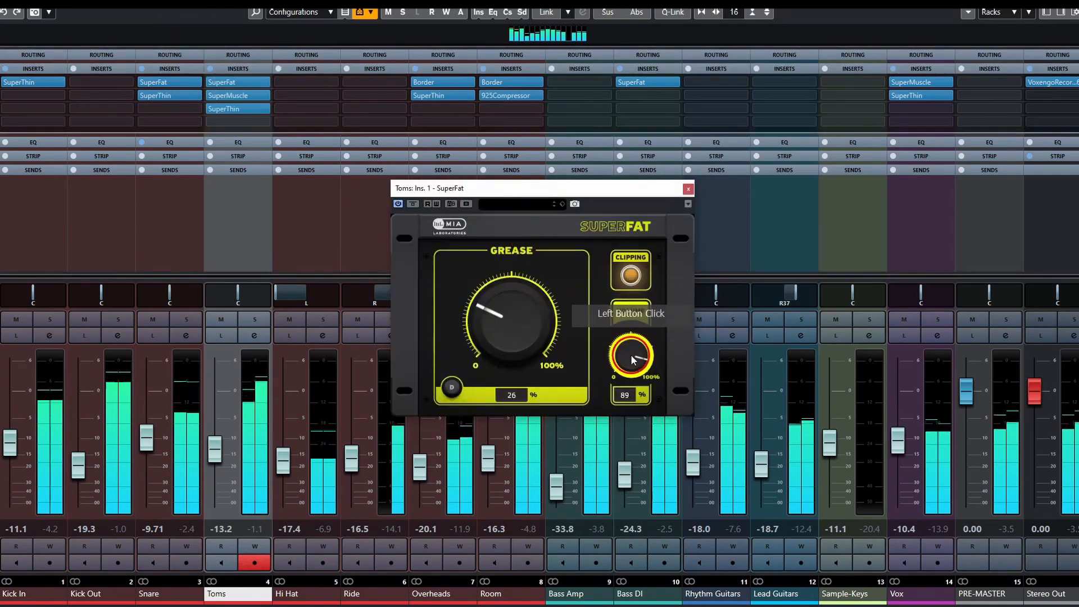
pyautogui.click(687, 190)
pyautogui.click(232, 183)
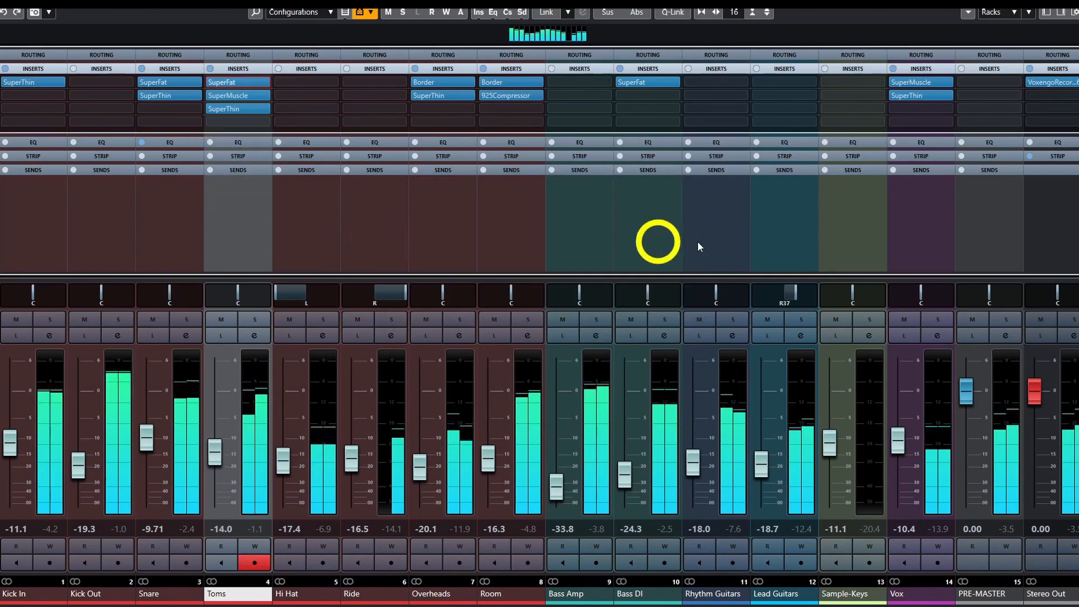
# Select the Rhythm Guitars, Bass DI and Vox channels in turn and raise their faders to -15.1, -22.5 and -9.92 dB.
pyautogui.click(741, 225)
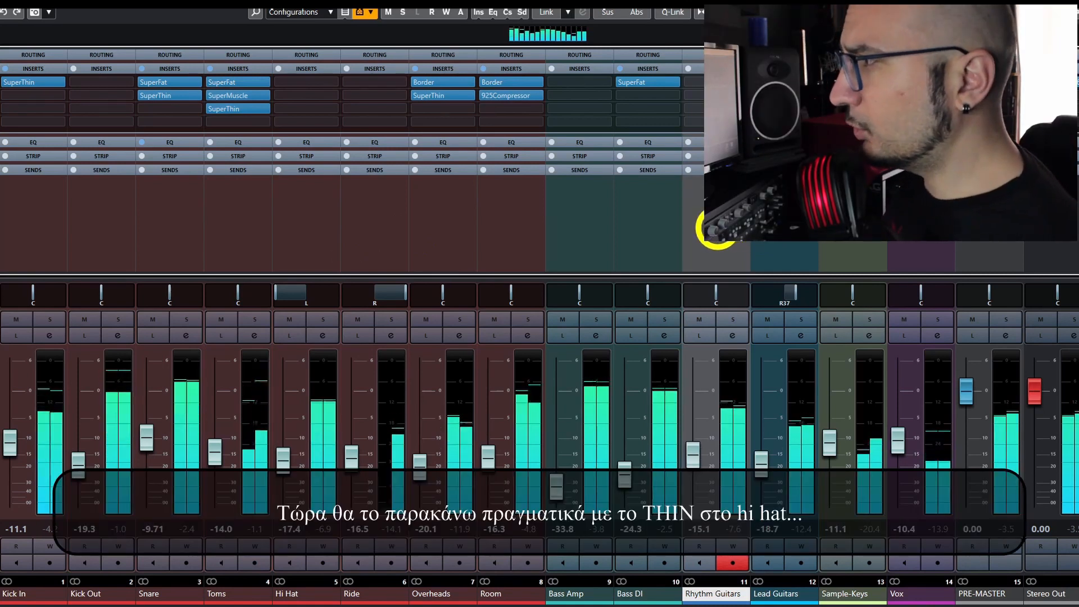
pyautogui.click(638, 200)
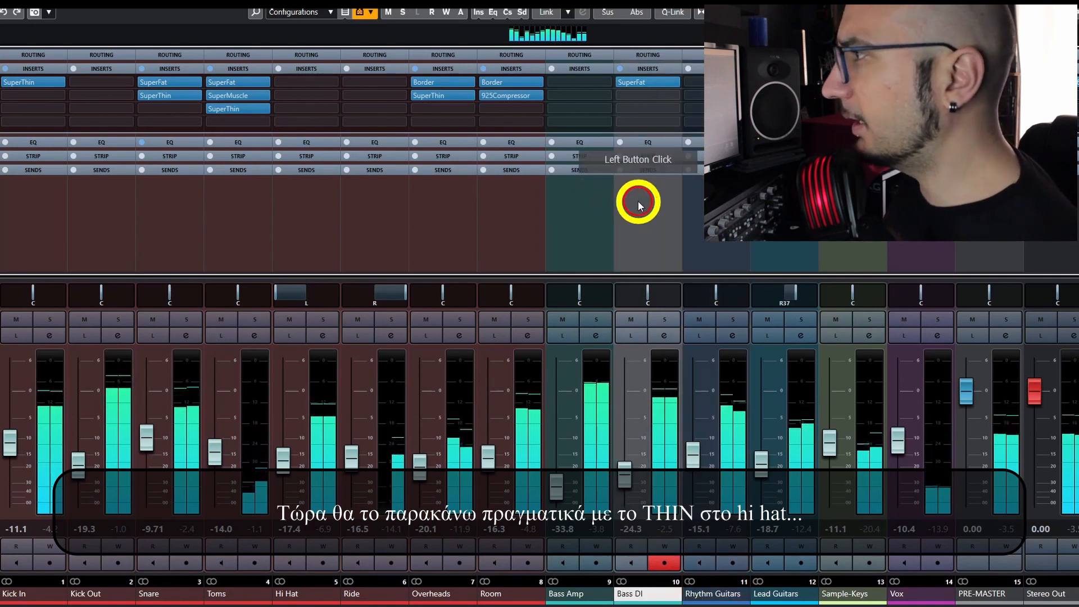
pyautogui.click(922, 208)
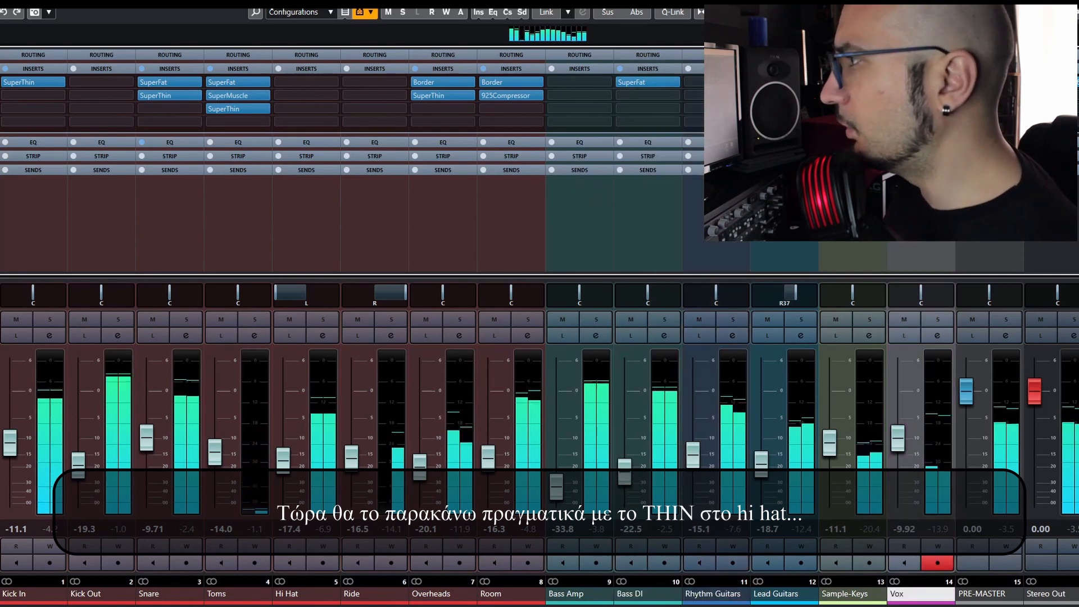
# Load SuperThin in the first insert slot of the Hi Hat channel, set its skimming to 75% and close it.
pyautogui.click(319, 203)
pyautogui.click(329, 83)
pyautogui.write('thi')
pyautogui.press('Return')
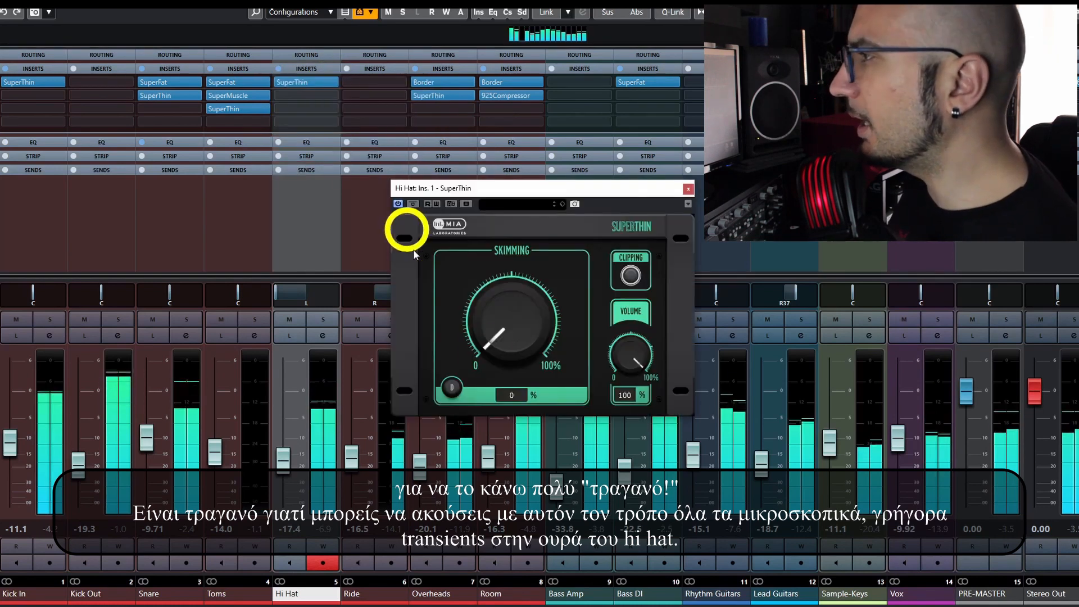
pyautogui.moveTo(530, 275); pyautogui.dragTo(527, 228)
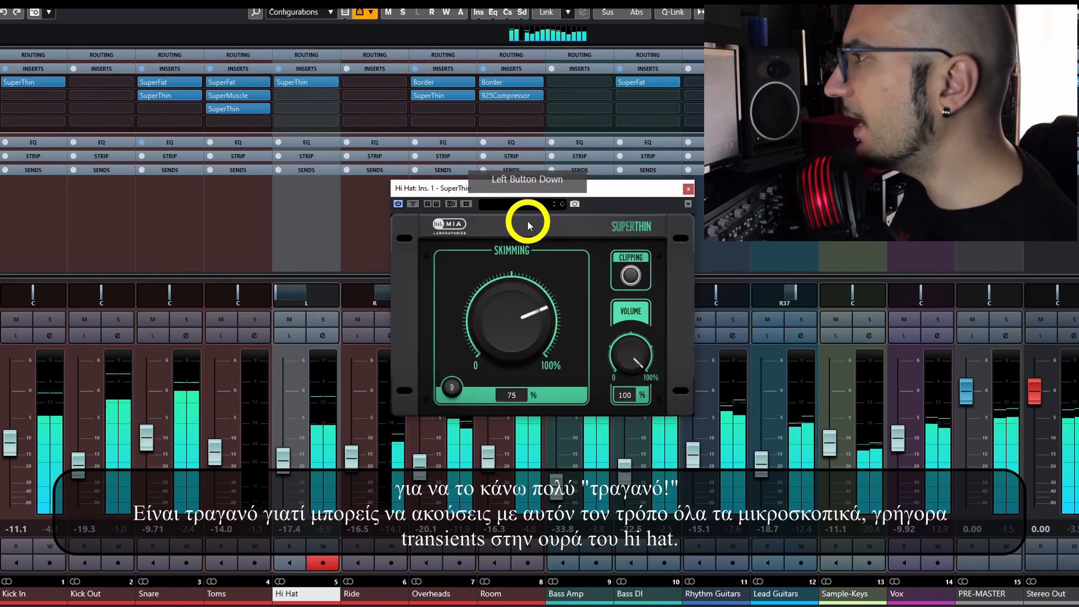
pyautogui.click(688, 189)
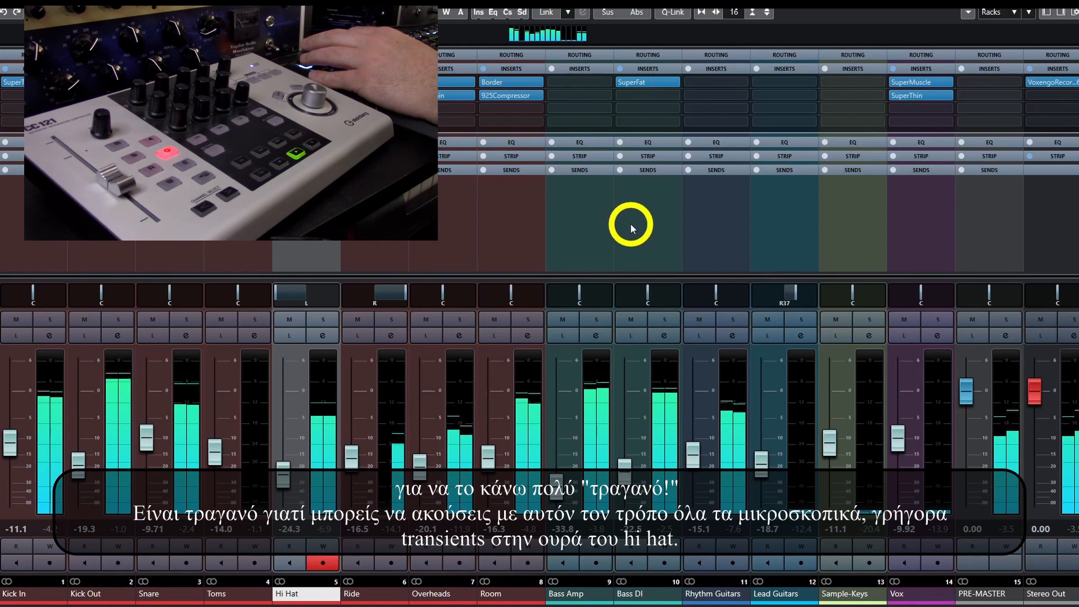
# Select the Kick In and Kick Out channels in turn and raise their faders to -5.24 and -12.9 dB.
pyautogui.click(47, 183)
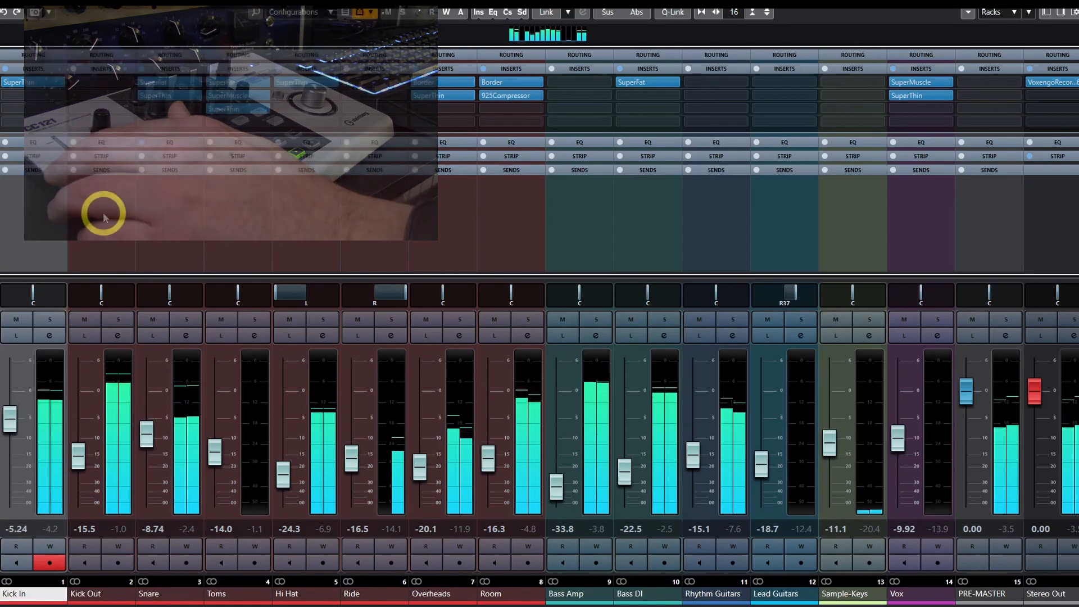
pyautogui.click(103, 214)
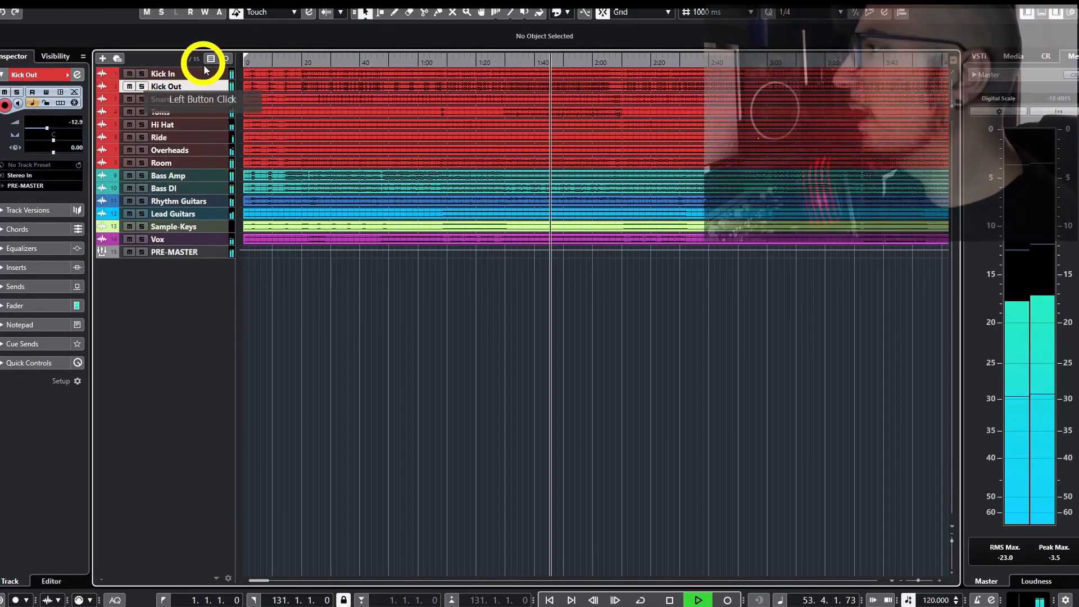
# Open the PRE-MASTER channel's settings, load SuperFat in the first insert slot and move its window aside.
pyautogui.click(192, 253)
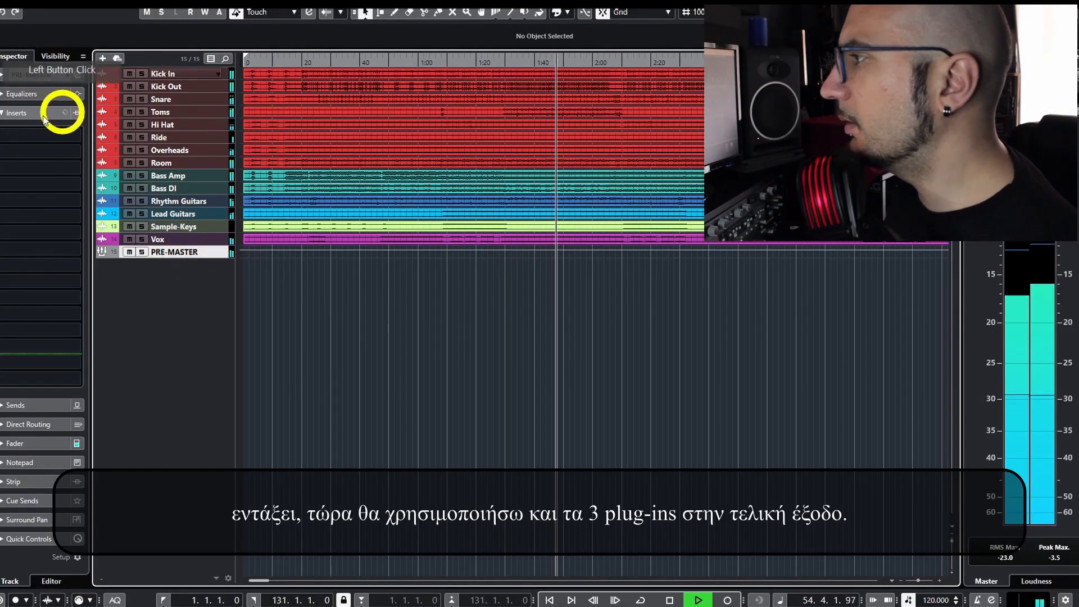
pyautogui.click(77, 75)
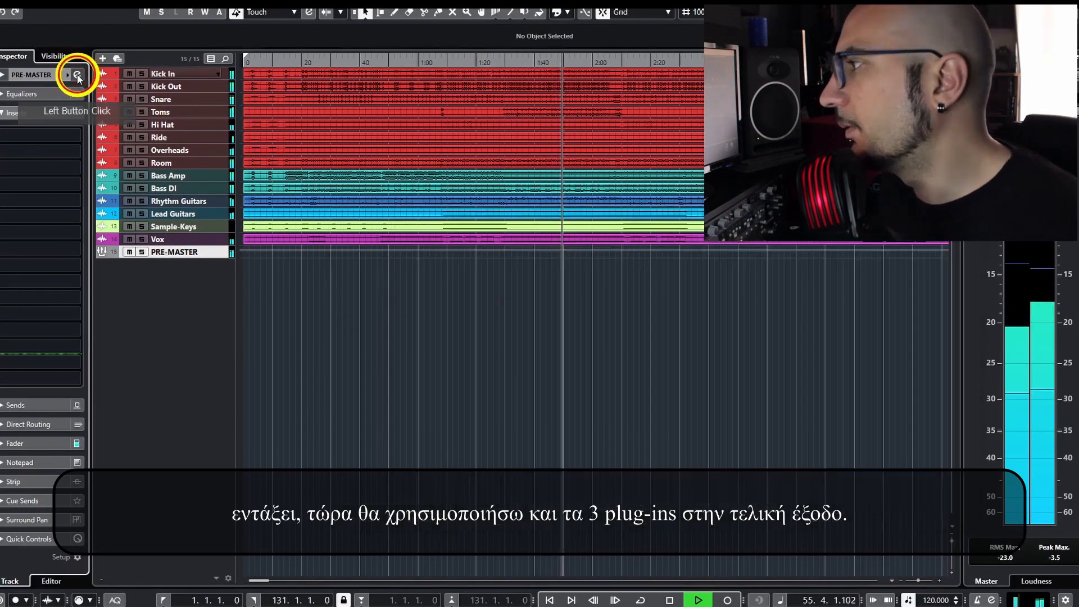
pyautogui.click(435, 276)
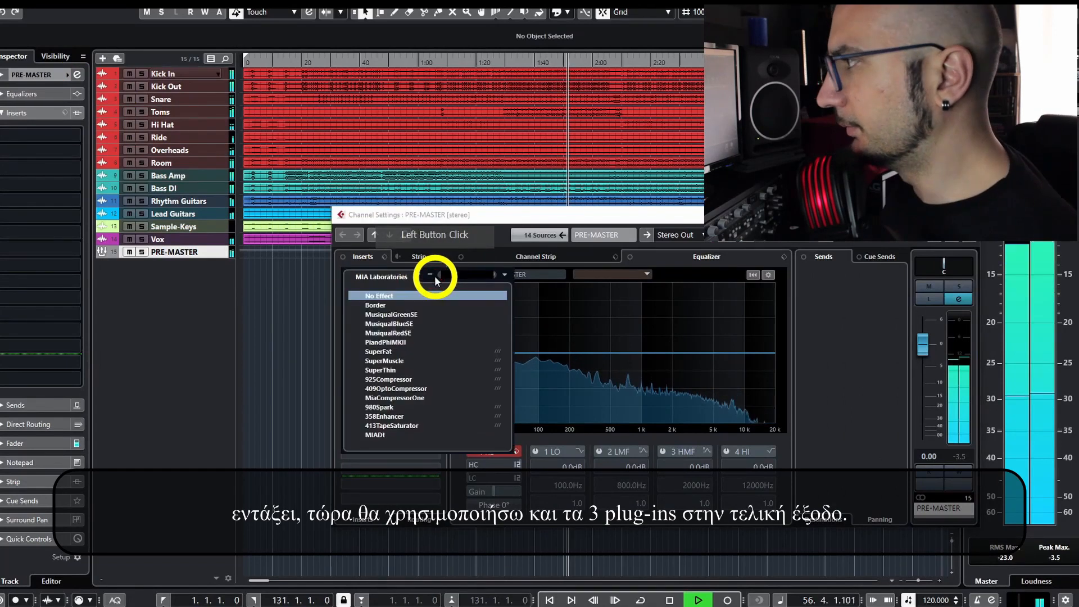
pyautogui.write('fat')
pyautogui.press('Return')
pyautogui.moveTo(672, 198); pyautogui.dragTo(187, 121)
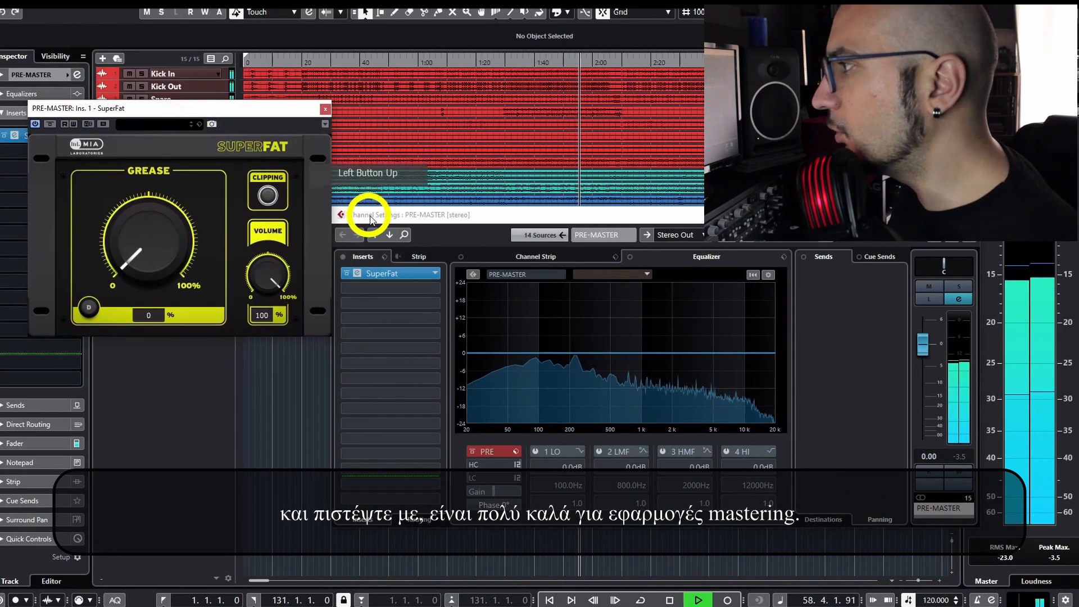
# Stop playback, load SuperMuscle in the second insert slot of PRE-MASTER and place its window beside SuperFat.
pyautogui.press('space')
pyautogui.click(438, 291)
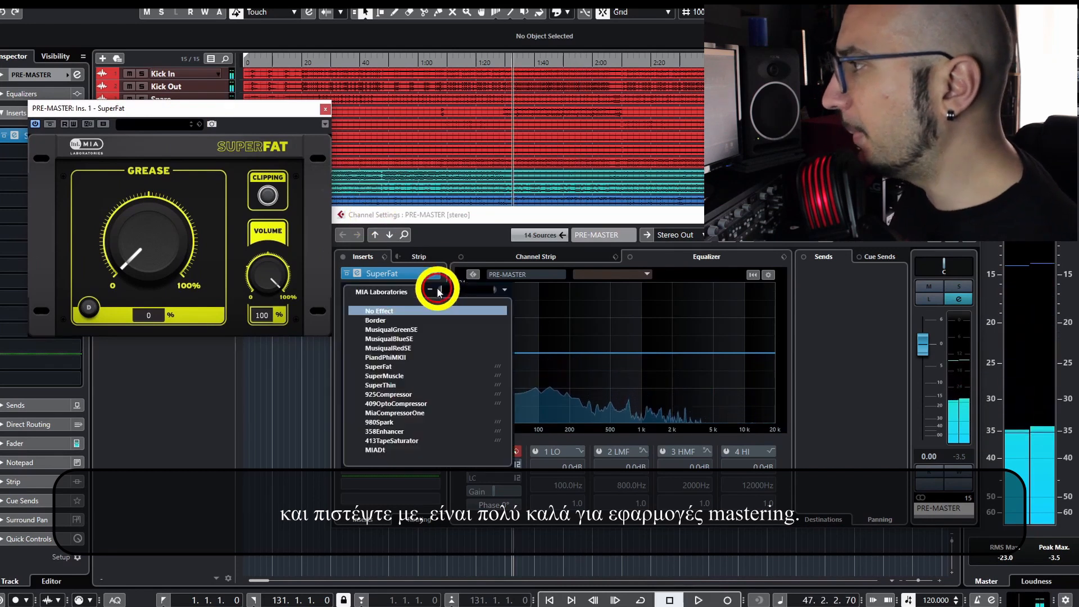
pyautogui.write('supe')
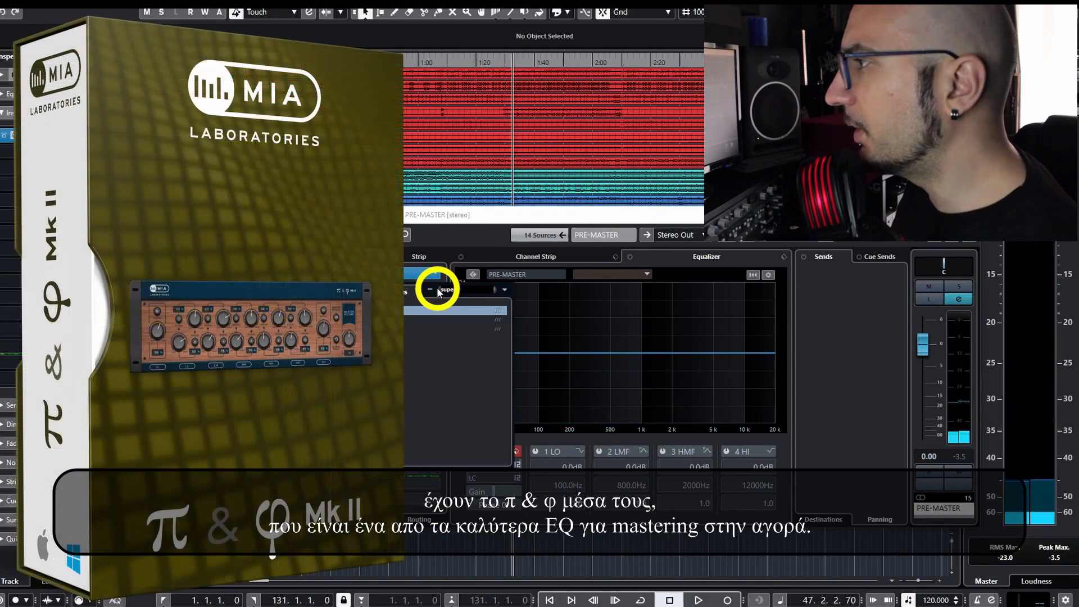
pyautogui.click(368, 320)
pyautogui.moveTo(513, 233); pyautogui.dragTo(424, 114)
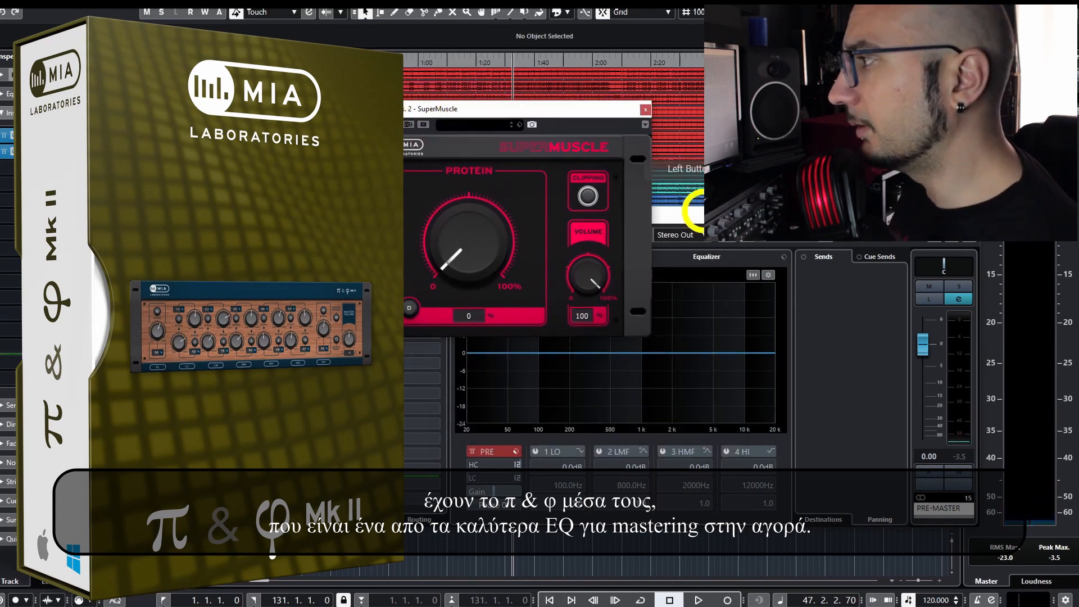
pyautogui.click(695, 222)
# Load SuperThin in the third insert slot of PRE-MASTER and arrange the windows so all three plugins are accessible.
pyautogui.click(739, 302)
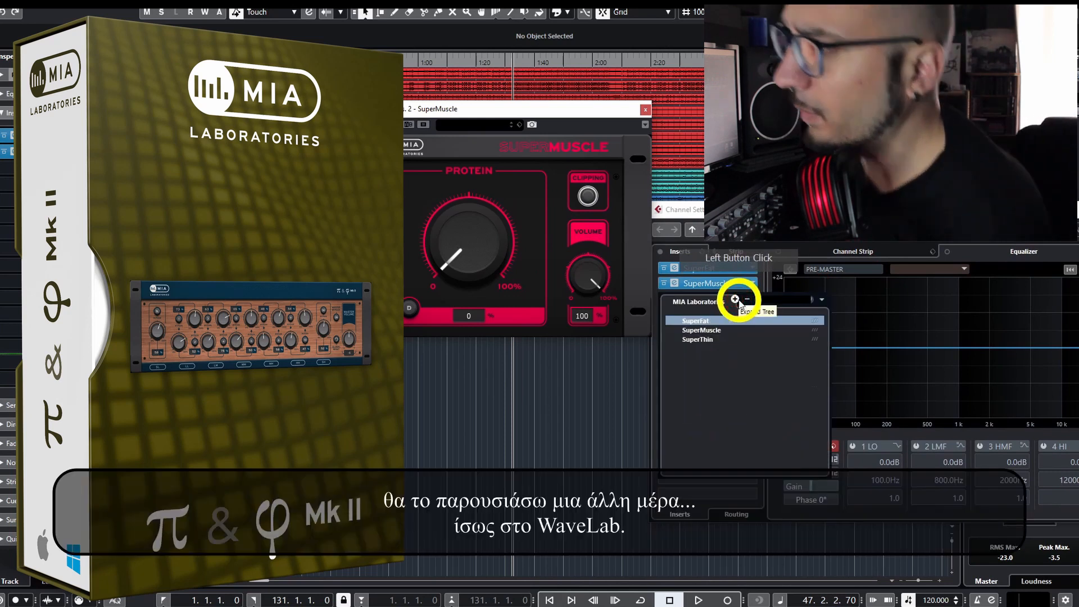
pyautogui.click(709, 340)
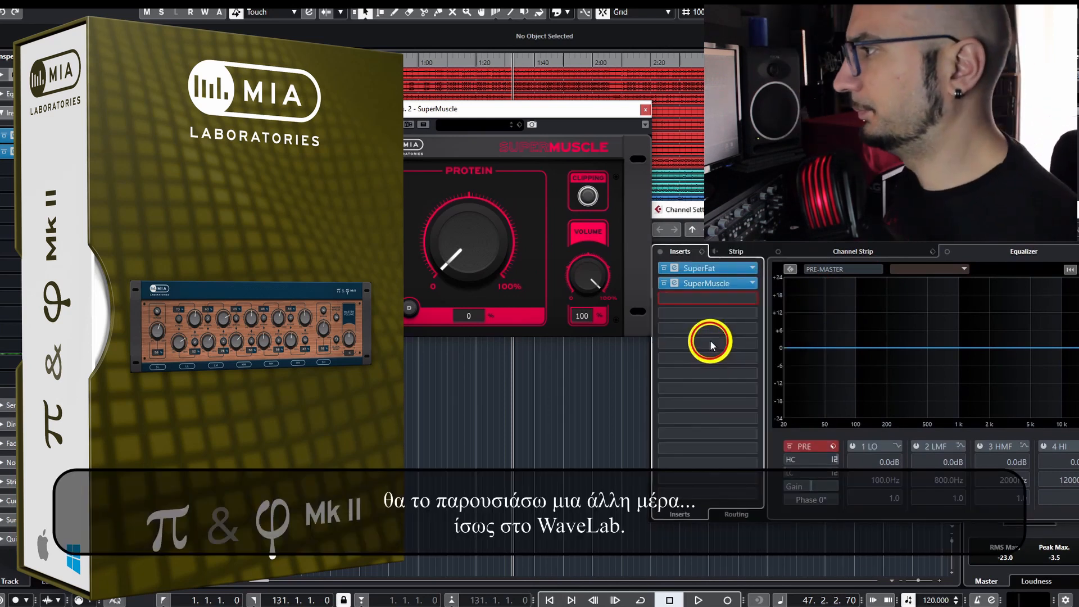
pyautogui.moveTo(725, 209); pyautogui.dragTo(278, 269)
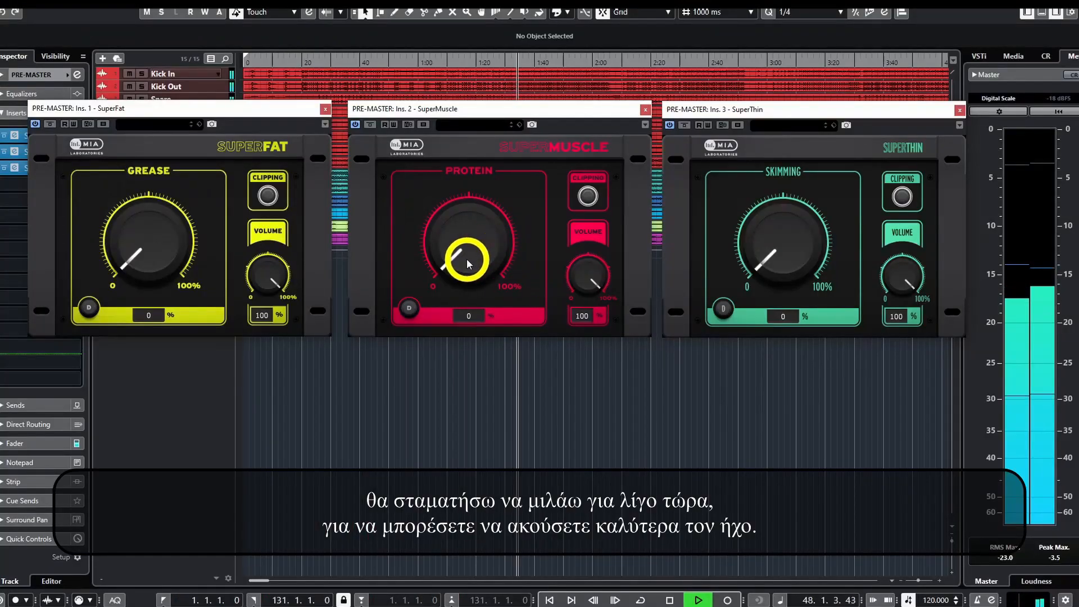
# During playback, set the PRE-MASTER's SuperFat grease to 24%, SuperMuscle protein to 16% and SuperThin skimming to 38%.
pyautogui.moveTo(458, 253); pyautogui.dragTo(460, 226)
pyautogui.moveTo(783, 238); pyautogui.dragTo(791, 203)
pyautogui.moveTo(893, 247)
pyautogui.mouseDown()
pyautogui.moveTo(900, 302)
pyautogui.moveTo(902, 230)
pyautogui.mouseUp()
pyautogui.moveTo(782, 233); pyautogui.dragTo(791, 247)
pyautogui.moveTo(225, 250); pyautogui.dragTo(170, 228)
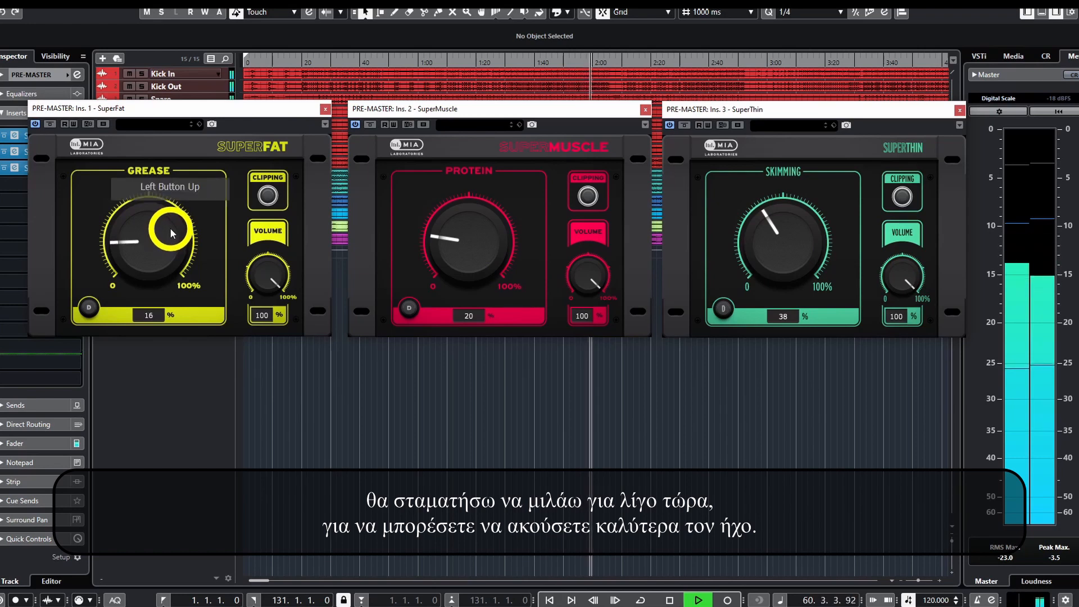
pyautogui.moveTo(171, 230); pyautogui.dragTo(169, 227)
pyautogui.moveTo(488, 235); pyautogui.dragTo(487, 242)
pyautogui.moveTo(151, 242); pyautogui.dragTo(151, 246)
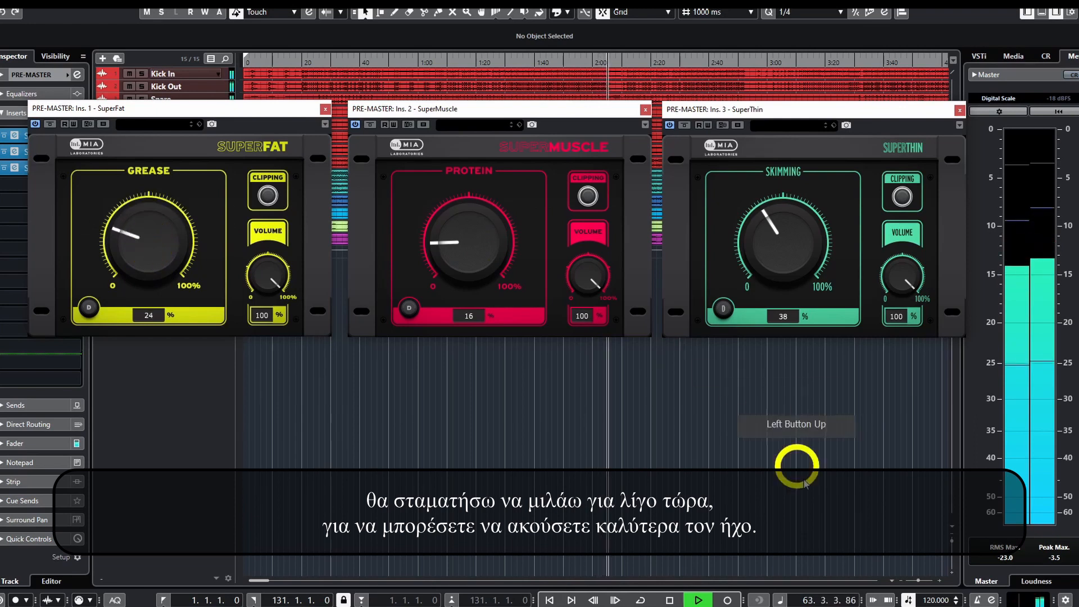
# Adjust the PRE-MASTER plugins to 23% grease on SuperFat, 35% protein on SuperMuscle and 29% skimming on SuperThin.
pyautogui.moveTo(159, 241); pyautogui.dragTo(160, 248)
pyautogui.moveTo(479, 245); pyautogui.dragTo(484, 213)
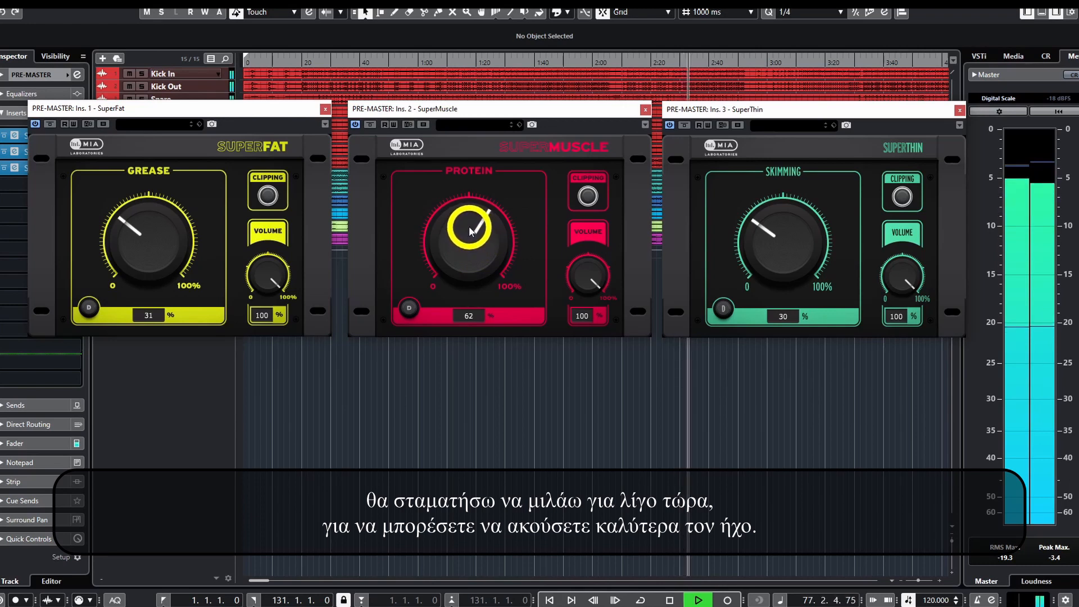
pyautogui.moveTo(470, 231); pyautogui.dragTo(470, 266)
pyautogui.moveTo(807, 241)
pyautogui.mouseDown()
pyautogui.moveTo(818, 175)
pyautogui.moveTo(809, 254)
pyautogui.mouseUp()
pyautogui.moveTo(147, 240); pyautogui.dragTo(147, 251)
pyautogui.moveTo(499, 247)
pyautogui.mouseDown()
pyautogui.moveTo(496, 290)
pyautogui.moveTo(496, 234)
pyautogui.mouseUp()
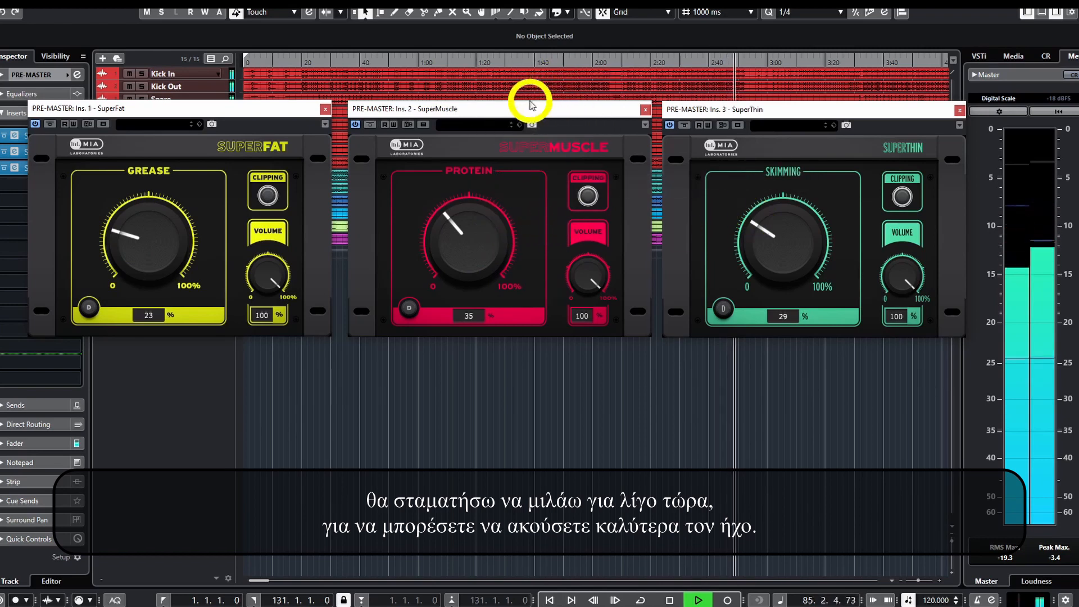
# Move the SuperFat window clear of the track list and select the Ride channel.
pyautogui.moveTo(277, 107); pyautogui.dragTo(278, 208)
pyautogui.click(202, 123)
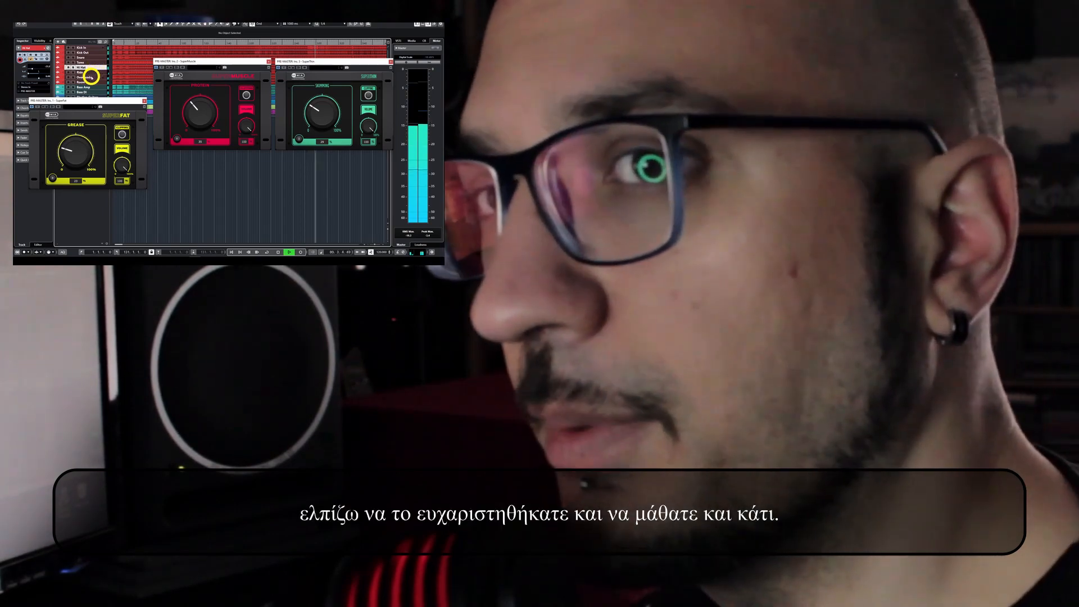
pyautogui.click(92, 76)
pyautogui.click(85, 82)
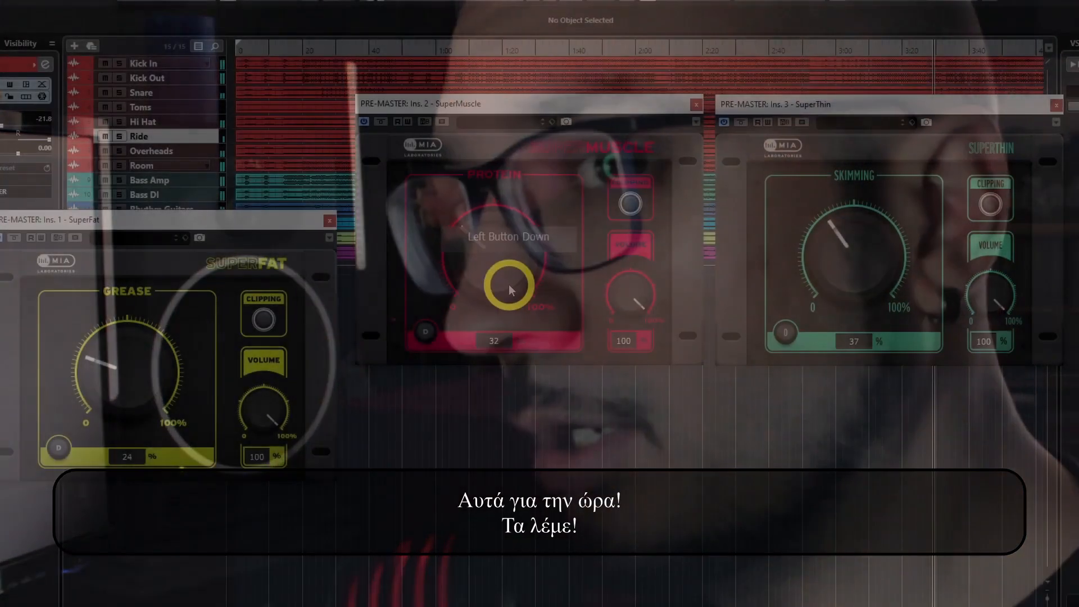
# Set SuperThin's skimming to 24% and SuperMuscle's protein to 17%, and bring the Kick In fader to -6.03 dB.
pyautogui.moveTo(508, 284); pyautogui.dragTo(512, 272)
pyautogui.moveTo(852, 248); pyautogui.dragTo(854, 268)
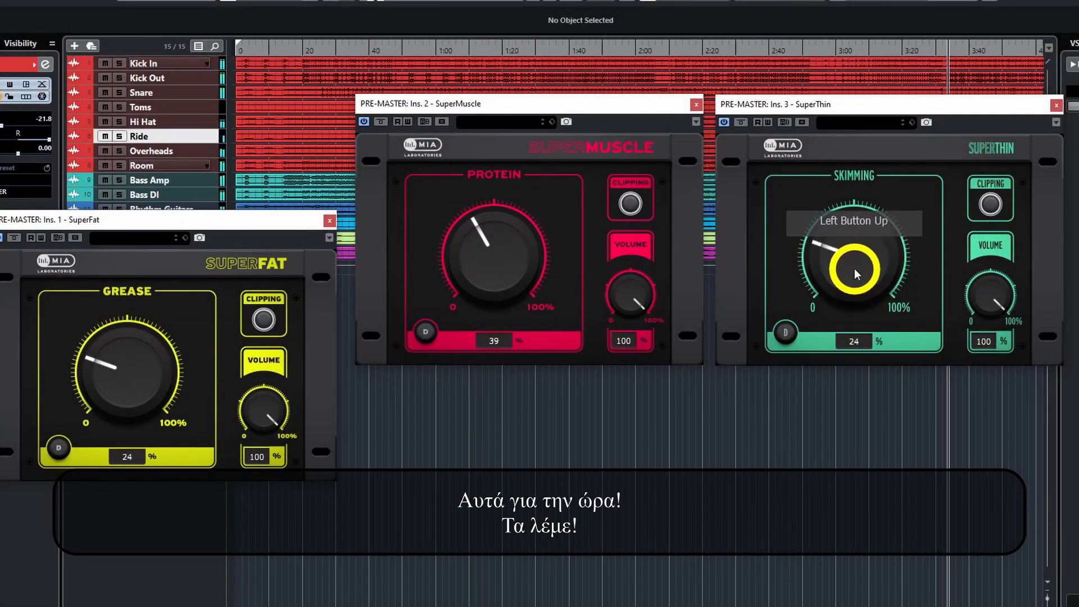
pyautogui.click(158, 155)
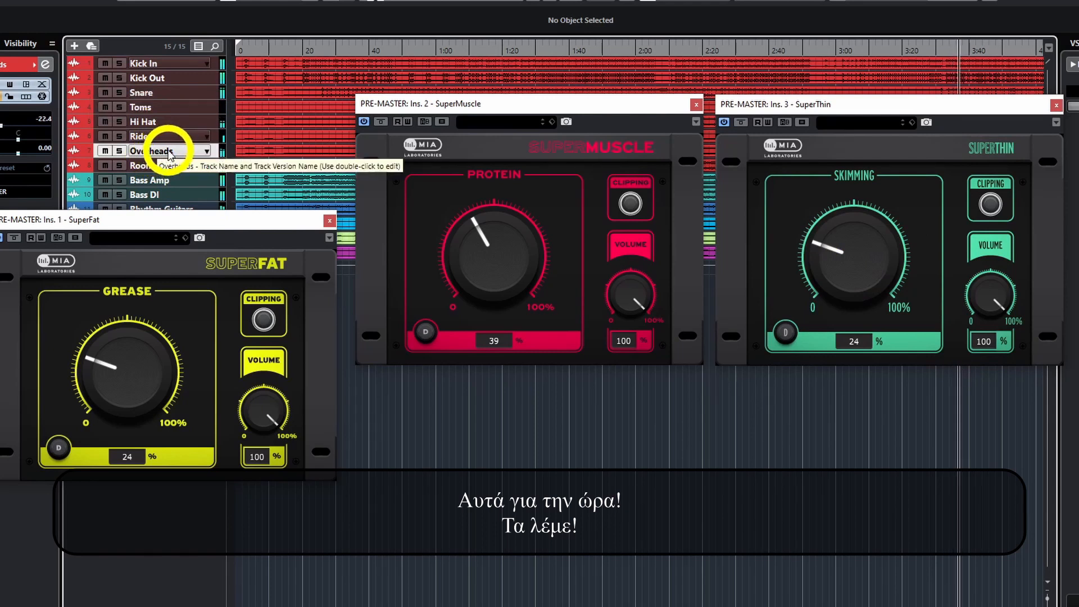
pyautogui.moveTo(496, 255); pyautogui.dragTo(156, 83)
pyautogui.click(150, 65)
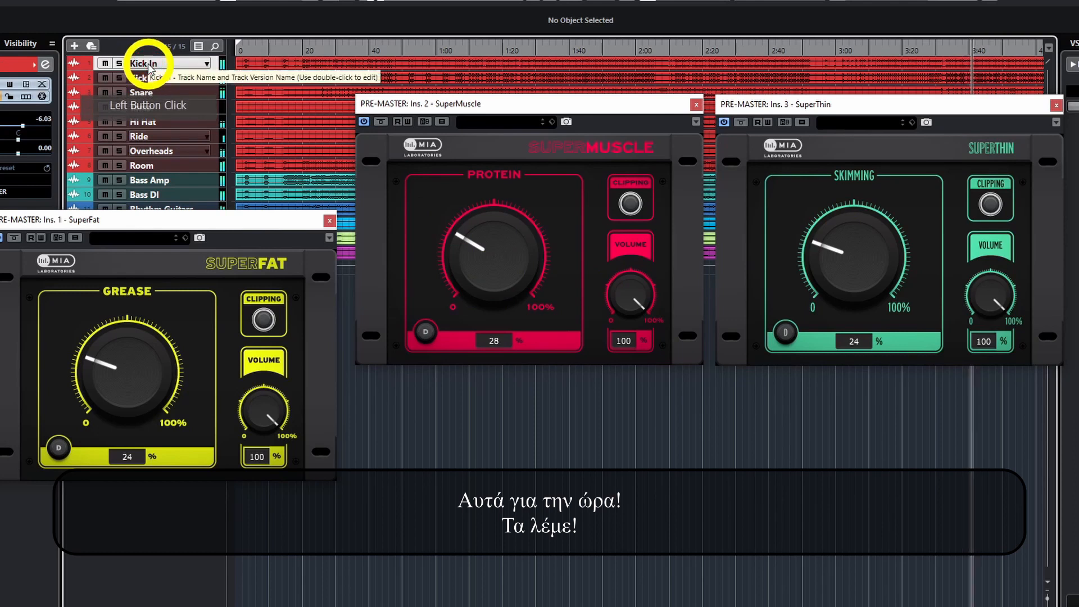
pyautogui.moveTo(505, 243)
pyautogui.mouseDown()
pyautogui.moveTo(505, 367)
pyautogui.moveTo(508, 221)
pyautogui.mouseUp()
# Select the Room and Overheads channels in turn and set their faders to -13.8 and -21.6 dB.
pyautogui.click(166, 152)
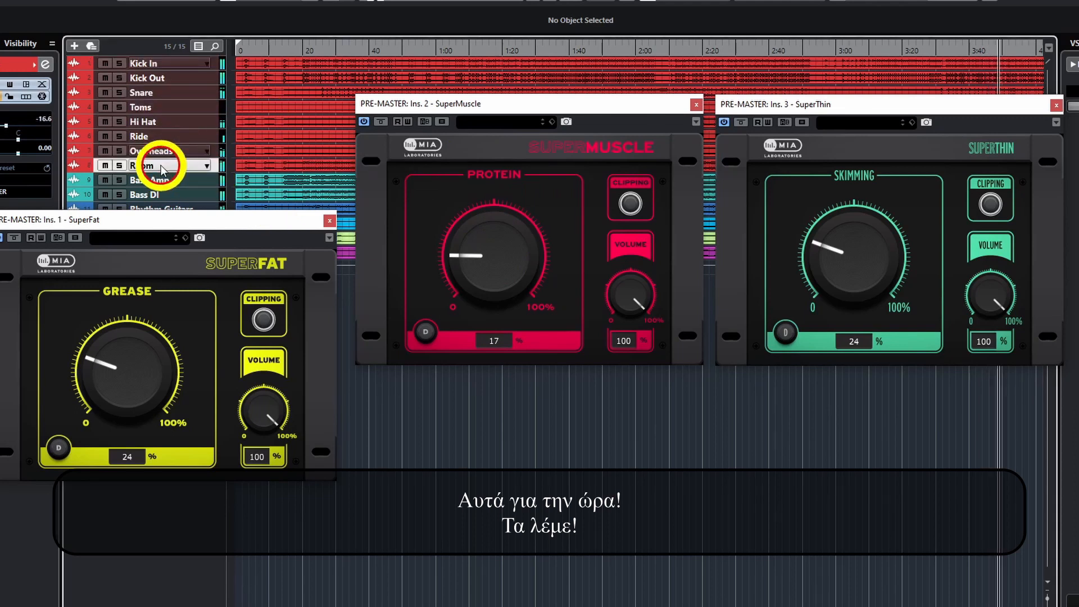
pyautogui.click(172, 163)
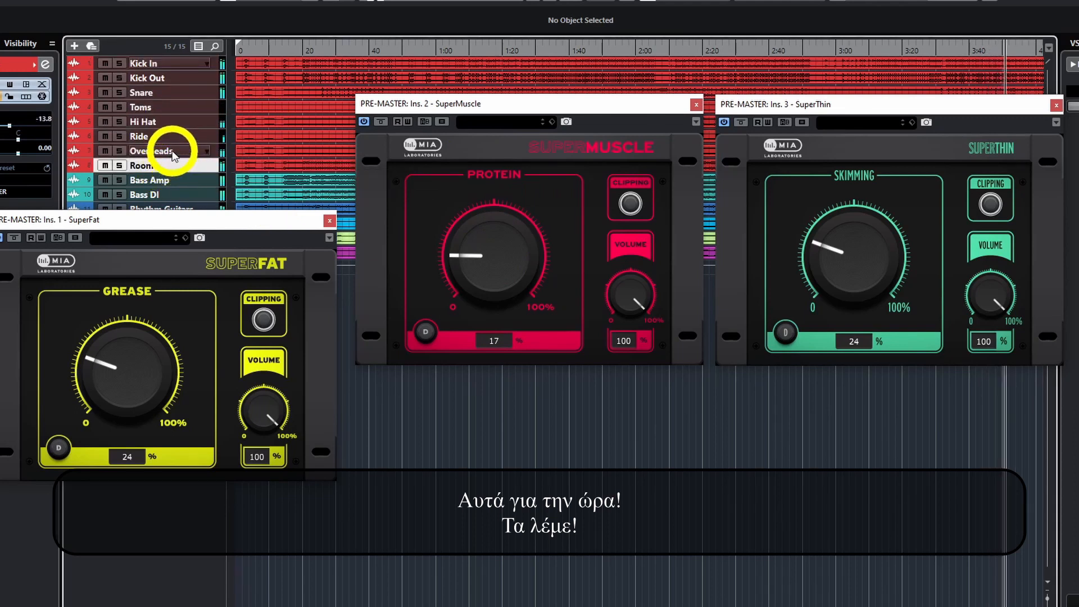
pyautogui.click(169, 150)
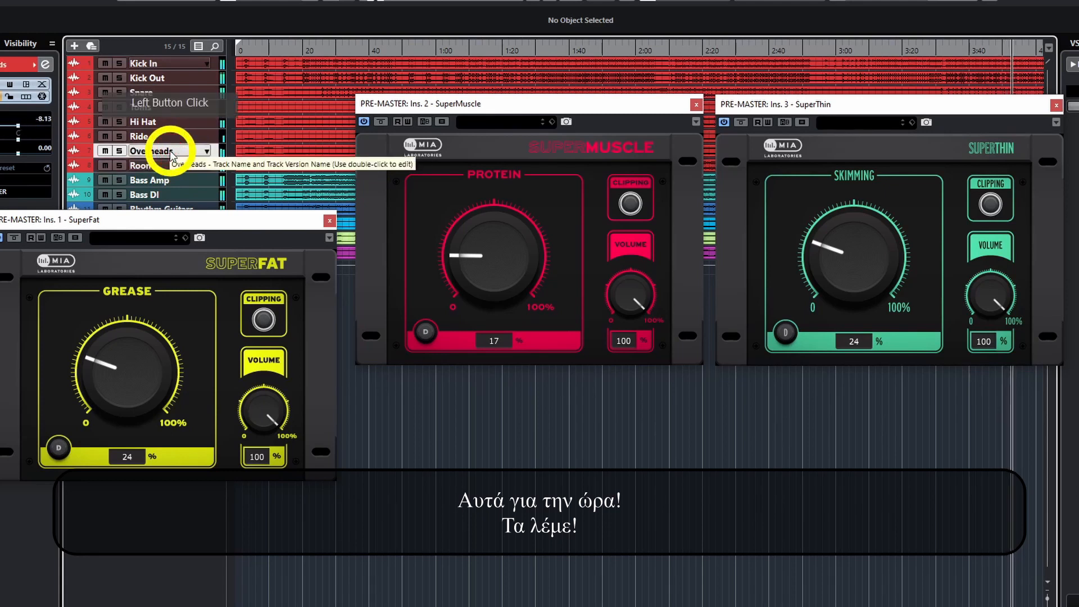
# Set SuperThin's skimming to 20% and SuperMuscle's protein to 15%, and bring the Rhythm Guitars fader to -13.2 dB.
pyautogui.moveTo(862, 236); pyautogui.dragTo(764, 297)
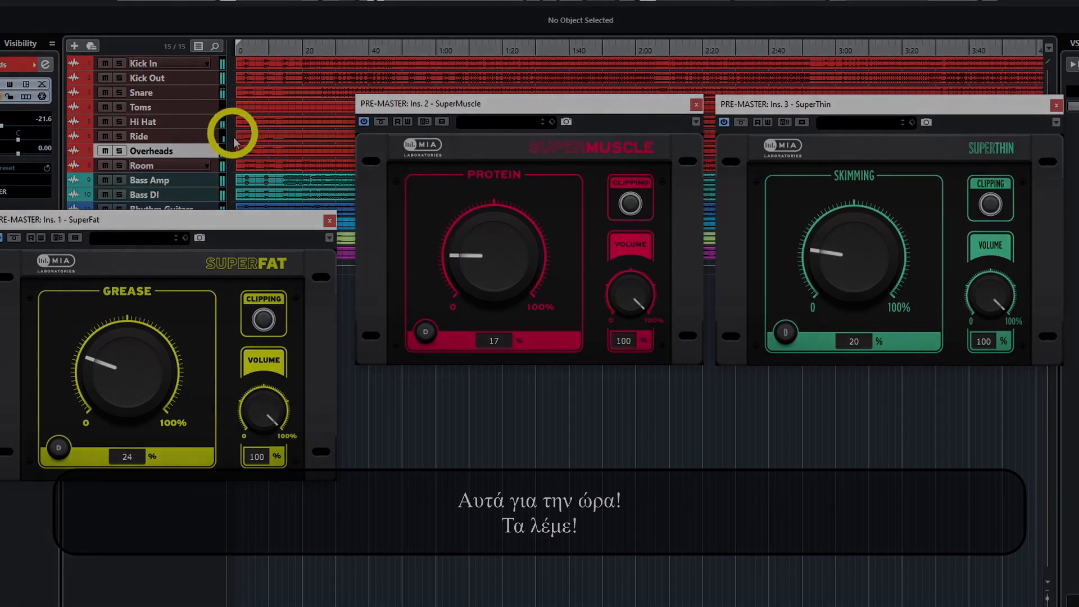
pyautogui.moveTo(197, 226); pyautogui.dragTo(223, 257)
pyautogui.click(187, 209)
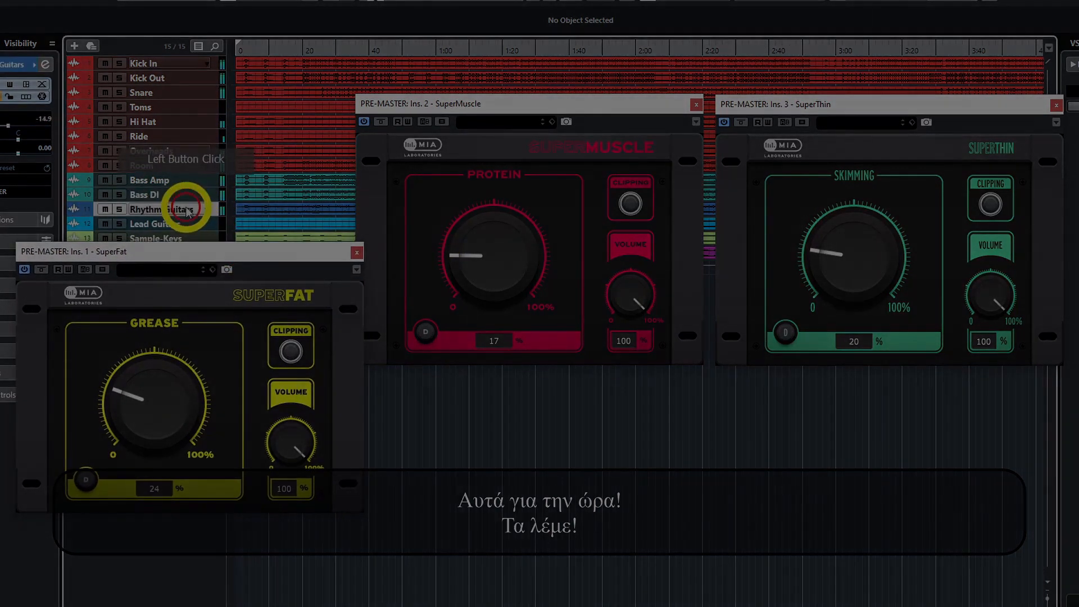
pyautogui.moveTo(511, 234)
pyautogui.mouseDown()
pyautogui.moveTo(520, 264)
pyautogui.moveTo(520, 237)
pyautogui.mouseUp()
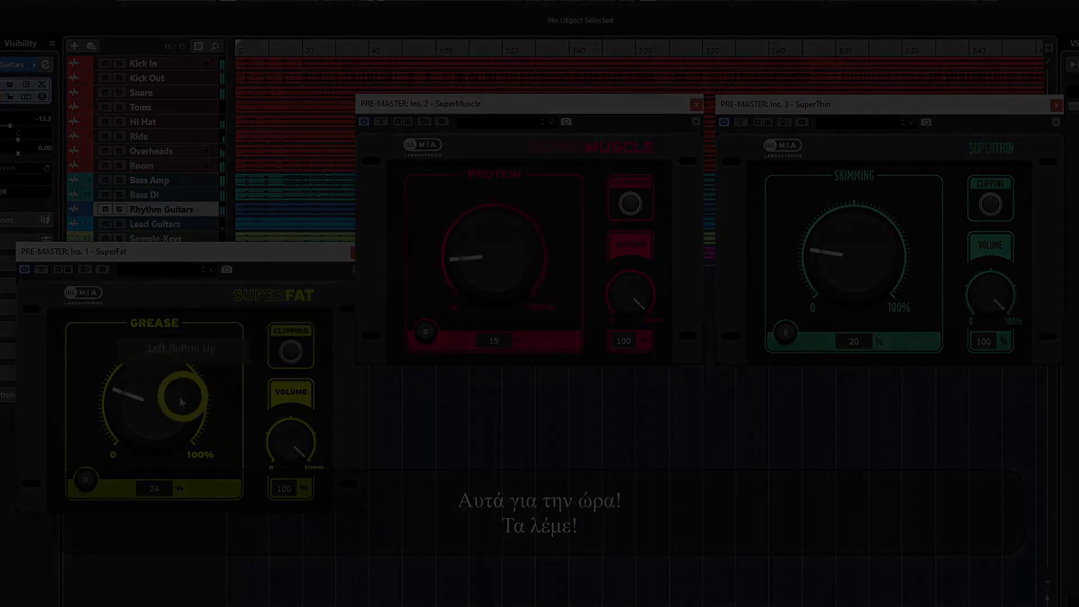
pyautogui.moveTo(176, 393); pyautogui.dragTo(349, 337)
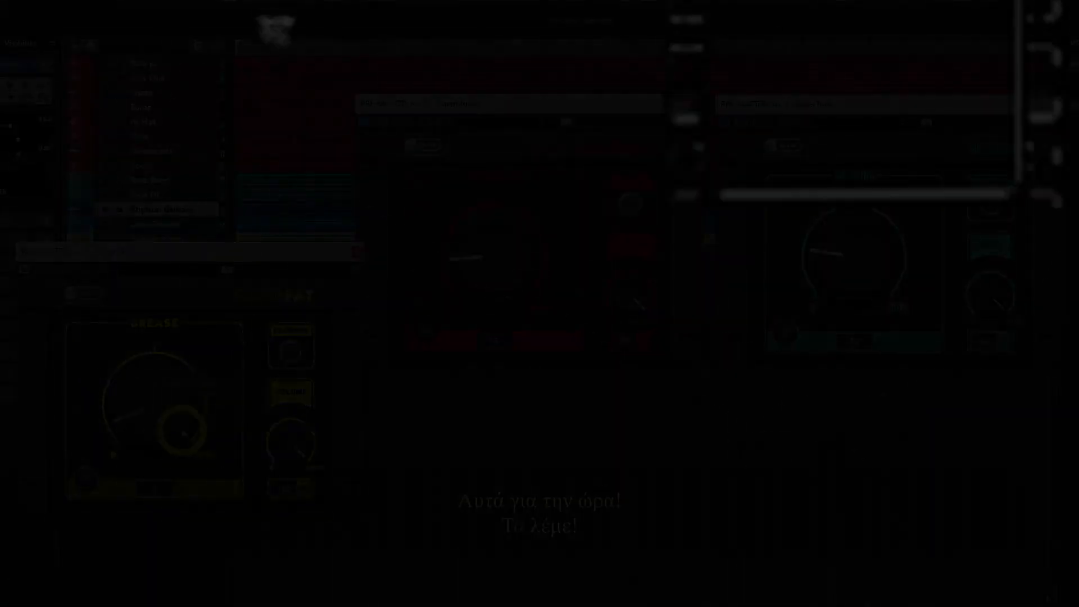